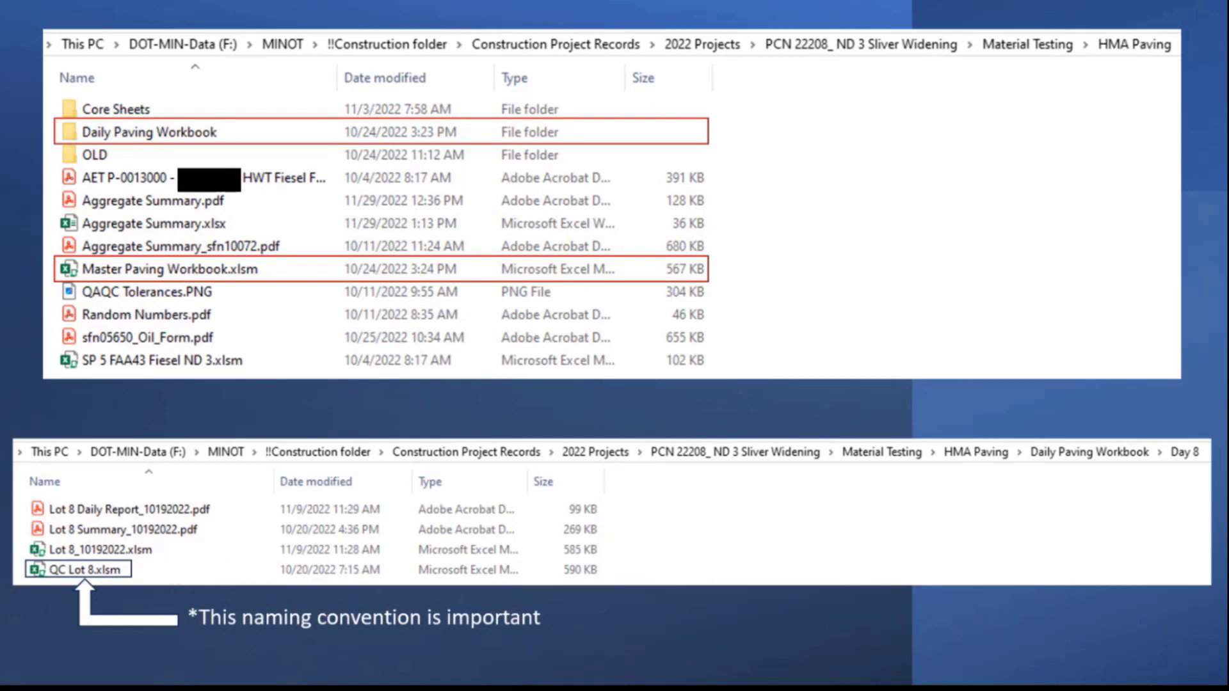
pyautogui.press('Right')
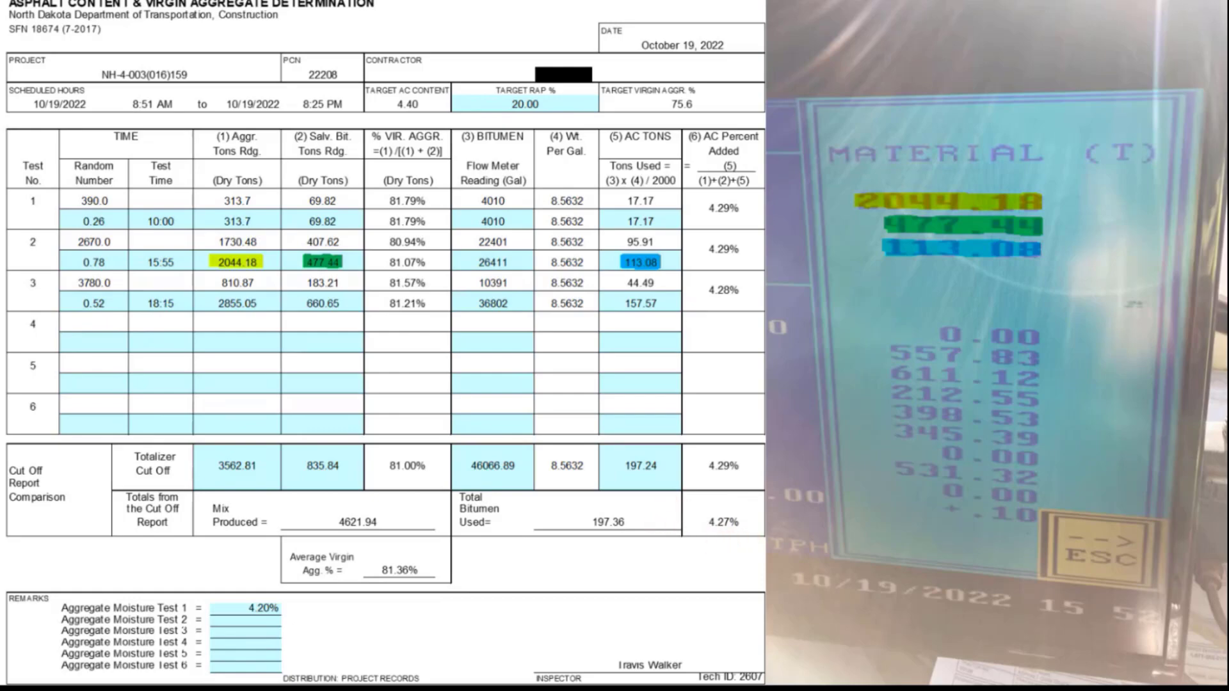
pyautogui.press('Right')
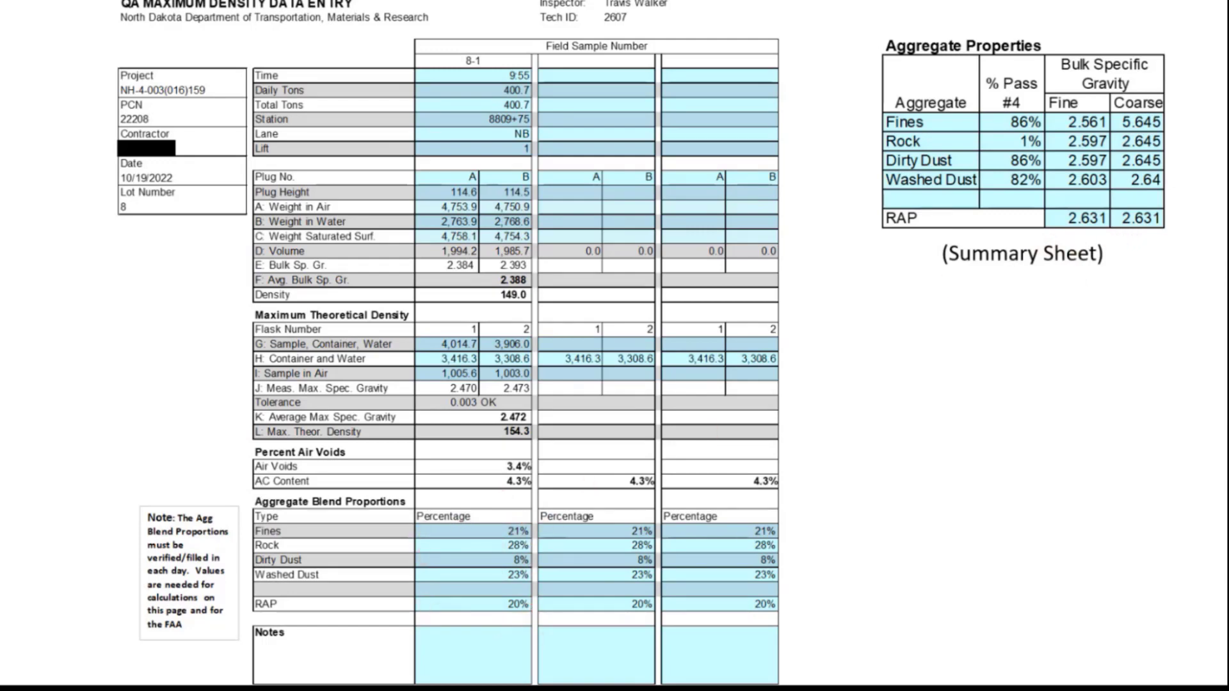
pyautogui.press('Right')
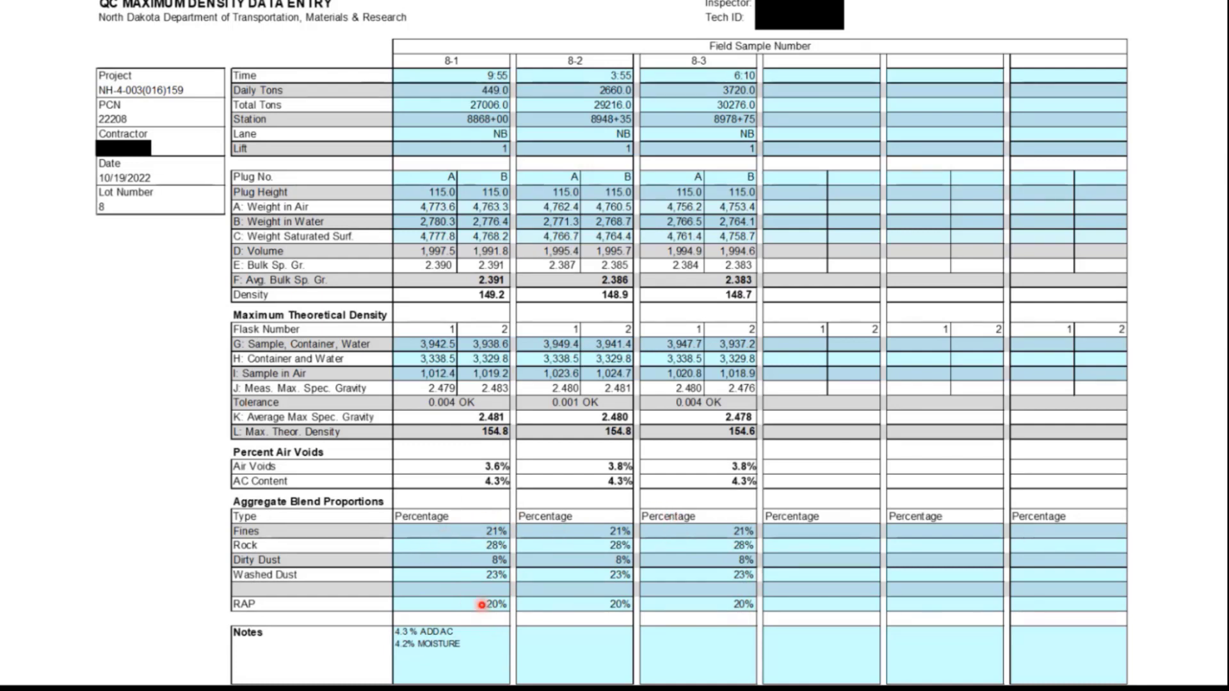
pyautogui.press('Right')
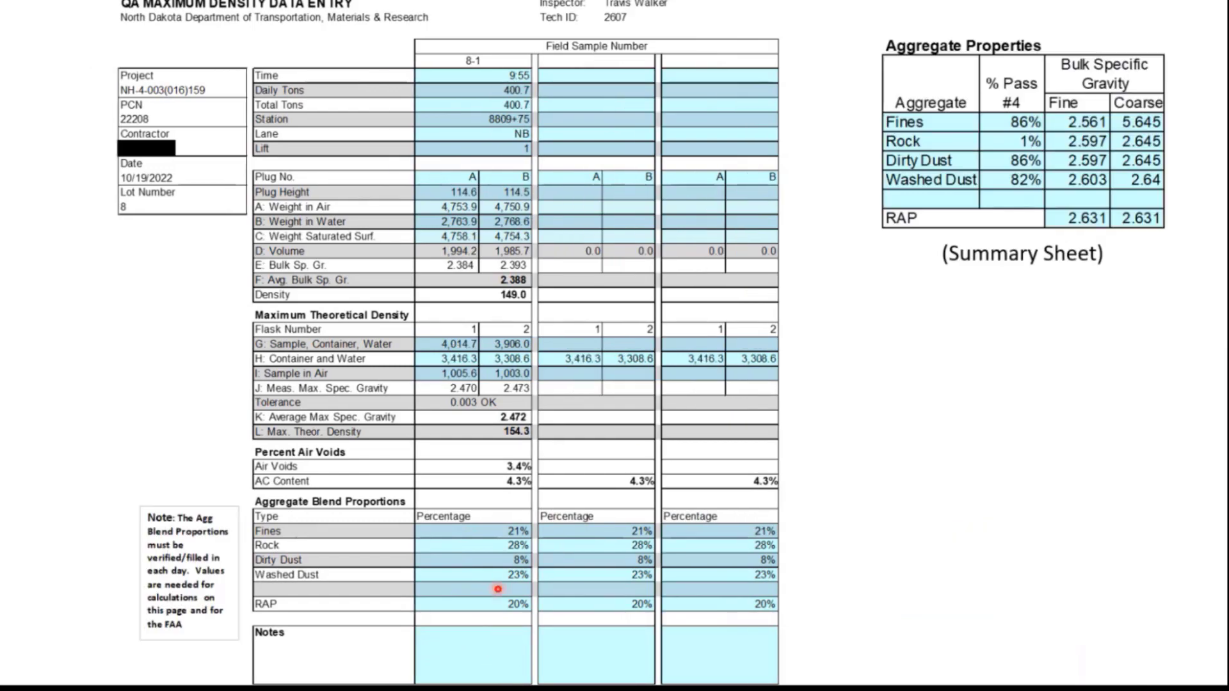
pyautogui.press('Left')
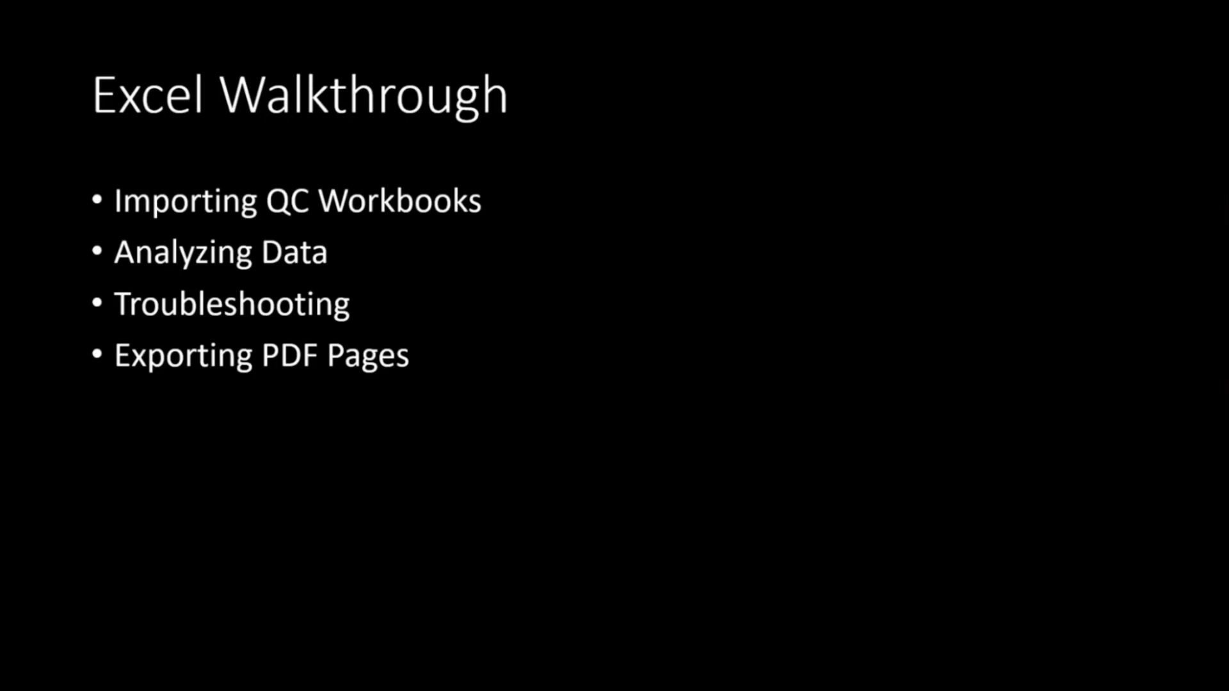
pyautogui.click(246, 429)
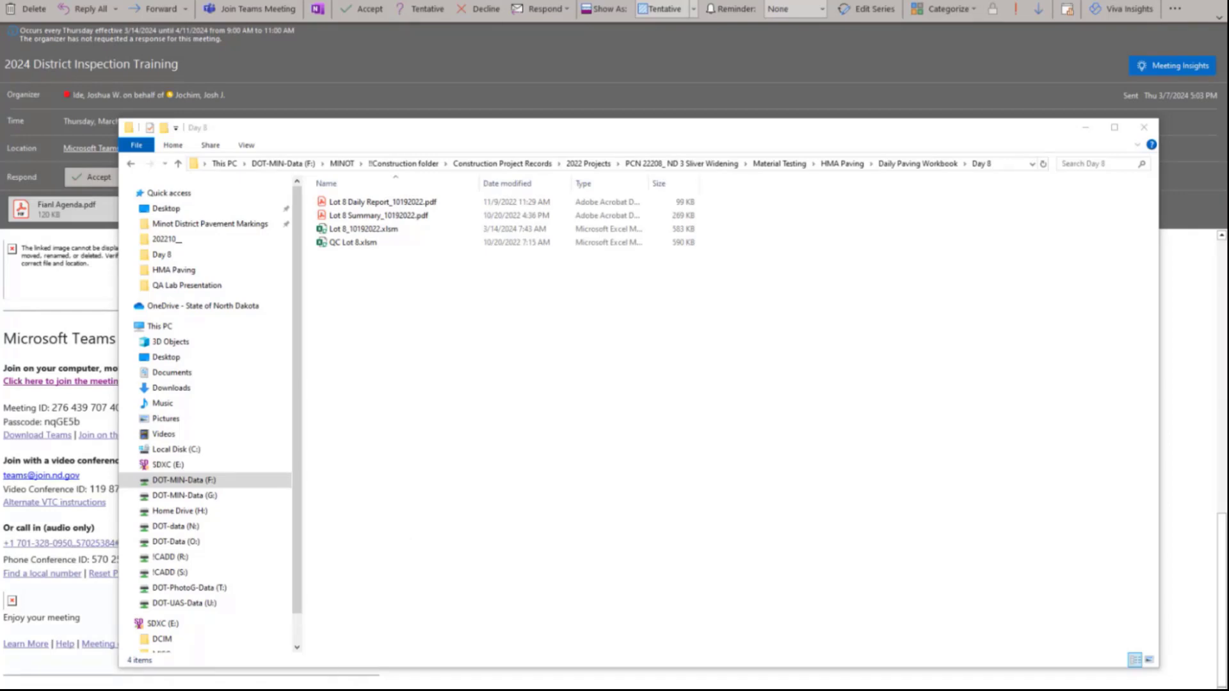
# Step: Switch to the Lot 8 paving workbook in Excel and show the Quality Control mix data sheet
pyautogui.moveTo(301, 688)
pyautogui.click(301, 640)
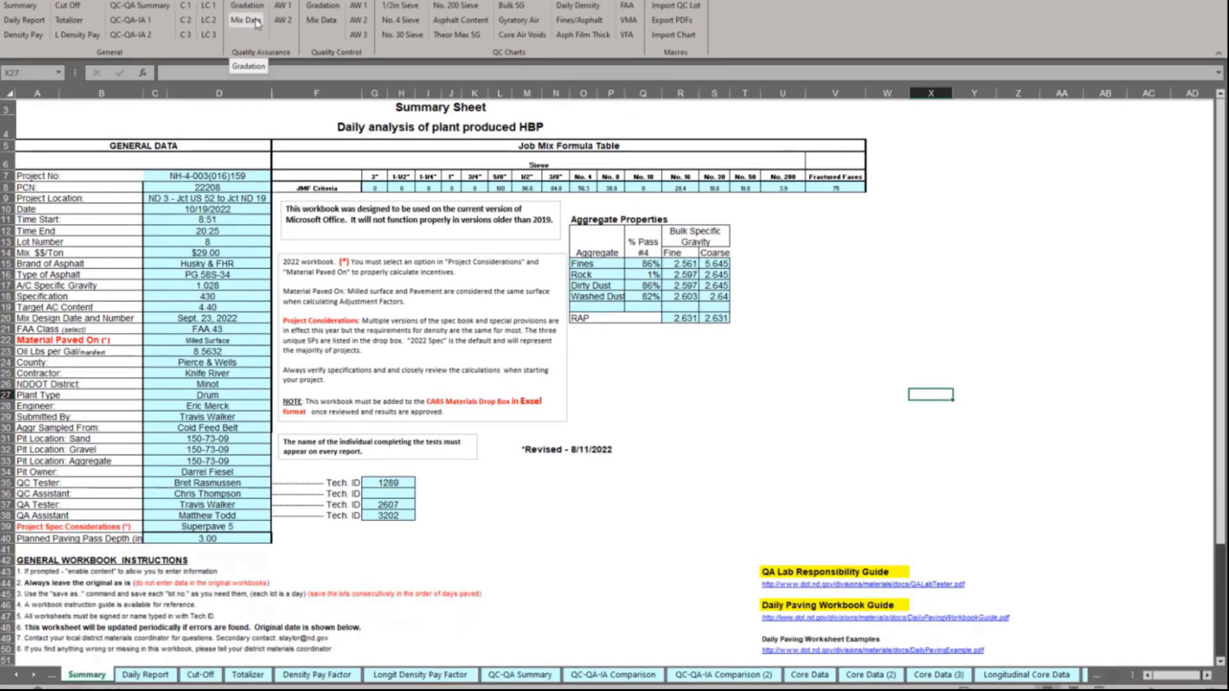
pyautogui.click(318, 21)
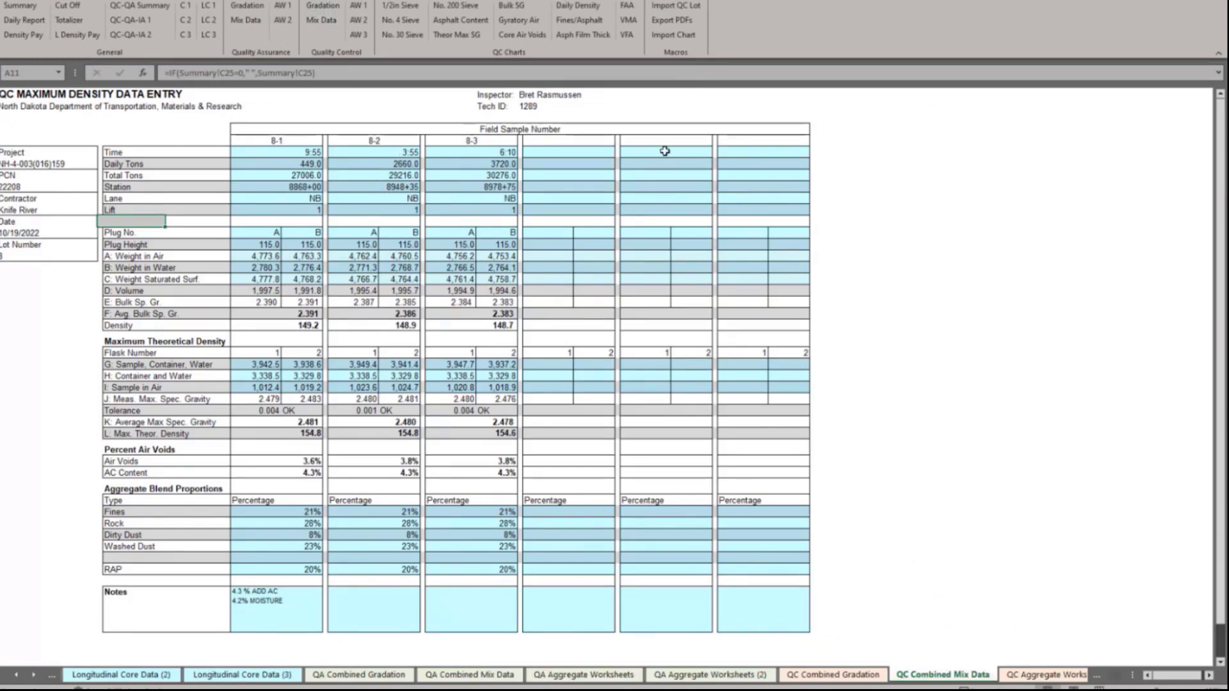
# Step: Check the Day 8 folder in File Explorer for the QC Lot 8.xlsm workbook that the QC lot import uses
pyautogui.click(673, 8)
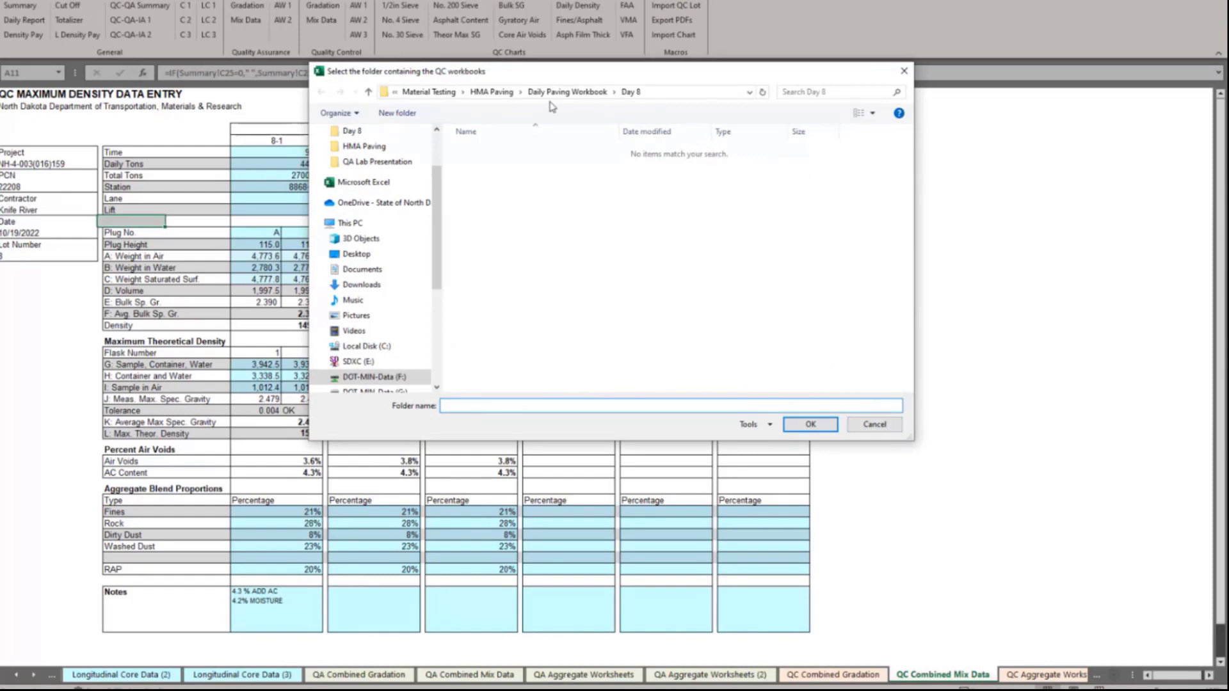
pyautogui.click(863, 425)
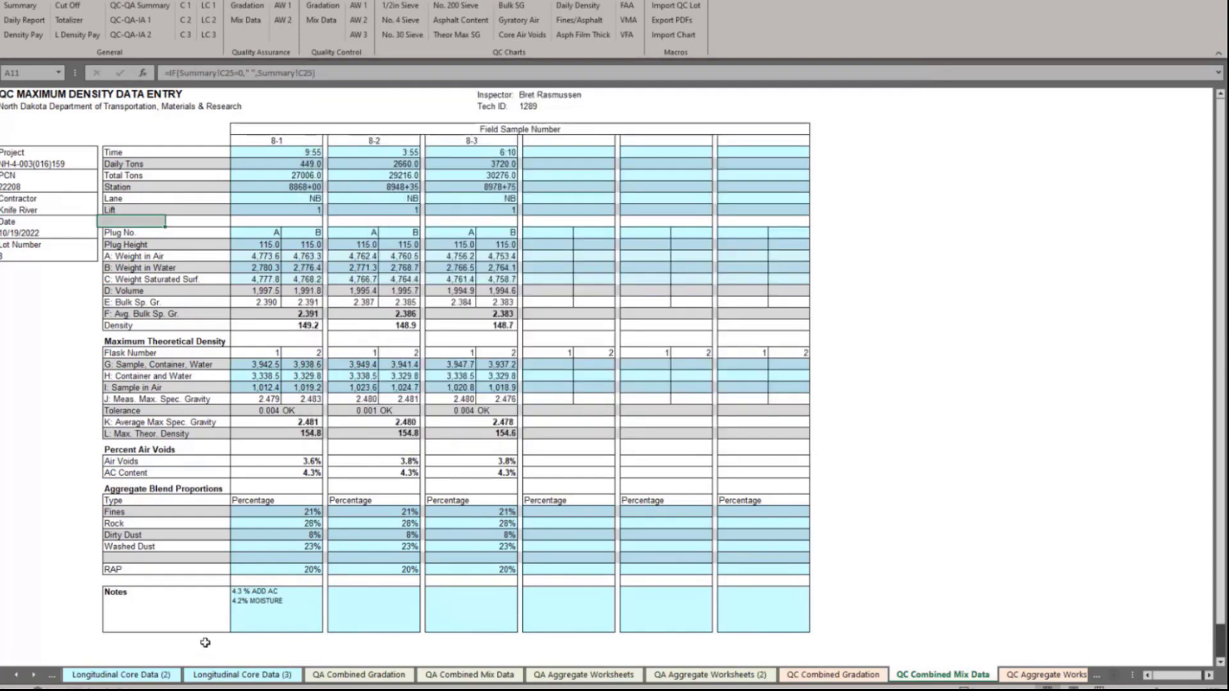
pyautogui.click(395, 689)
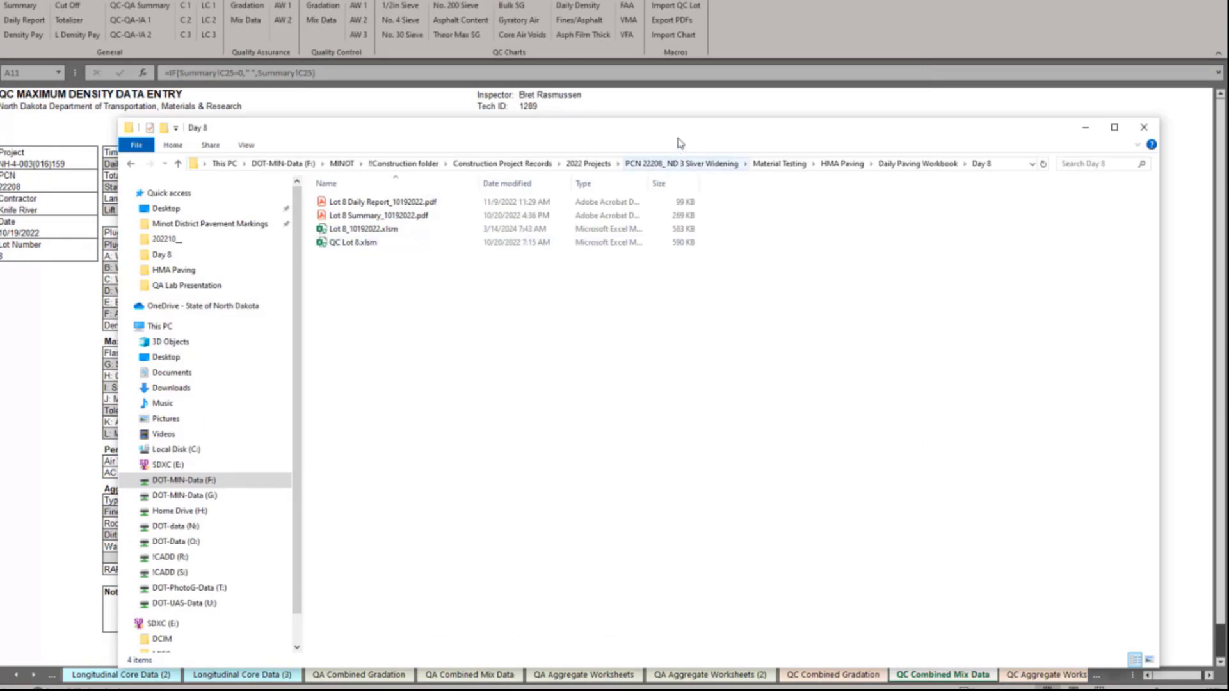
pyautogui.moveTo(676, 131); pyautogui.dragTo(650, 70)
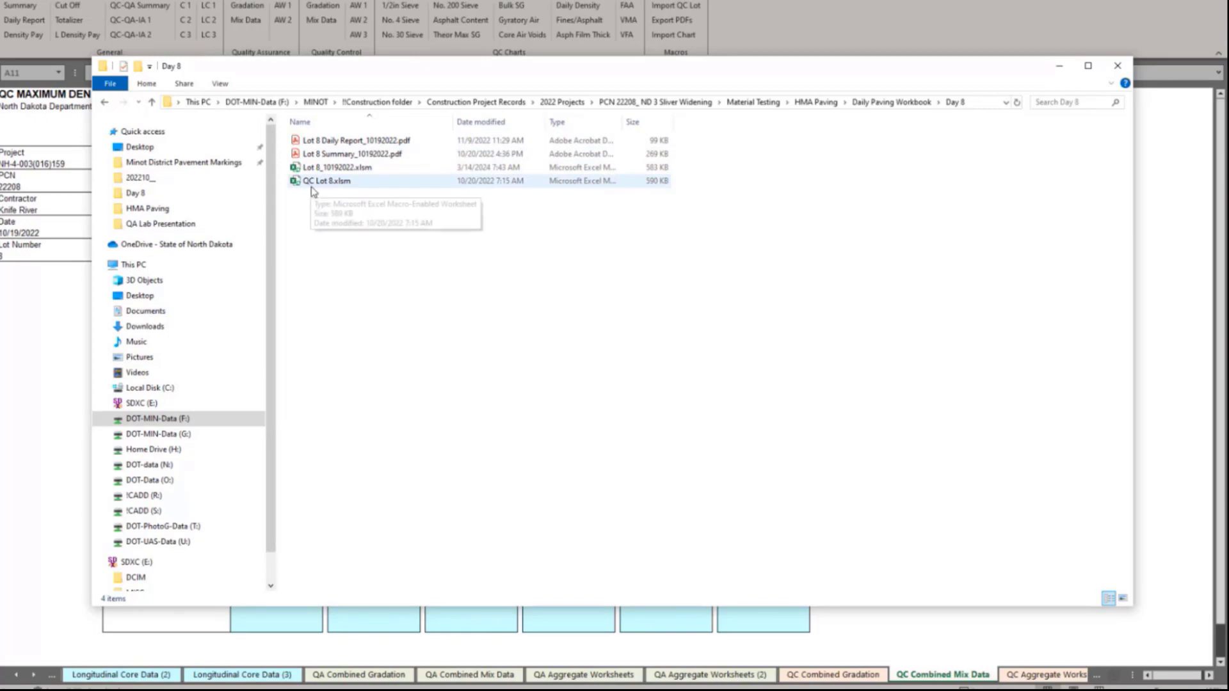
# Step: Import the QC lot data into the paving workbook from the Day 8 folder
pyautogui.click(679, 1)
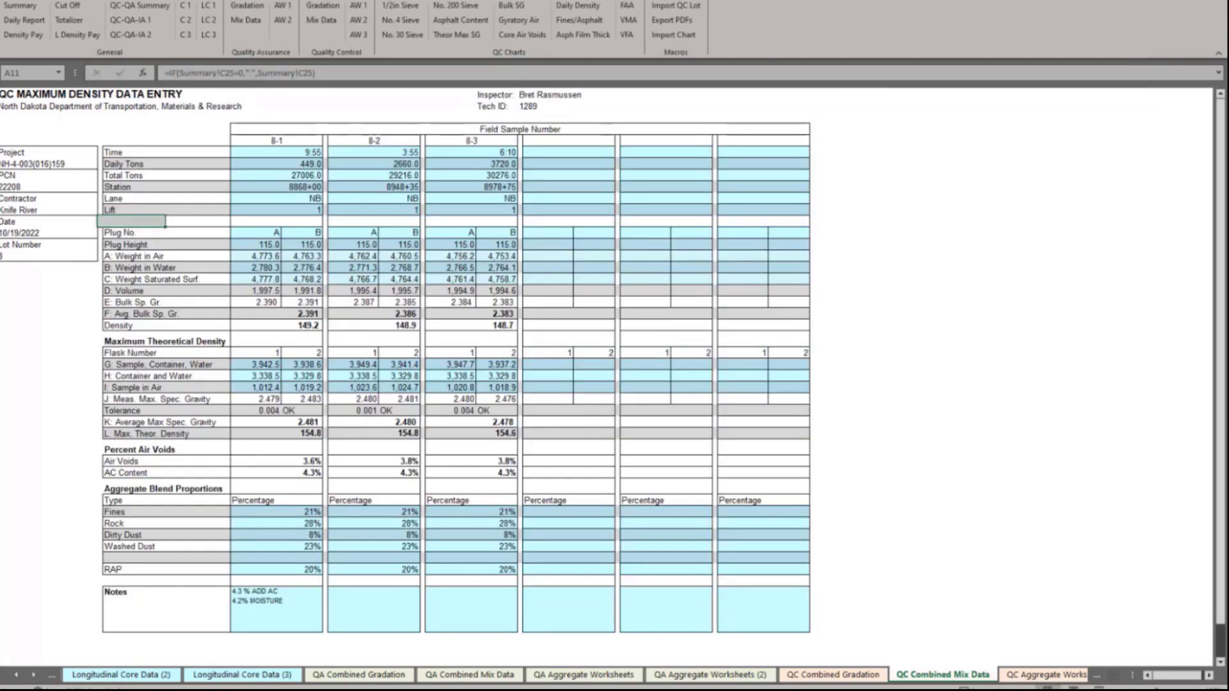
pyautogui.click(809, 24)
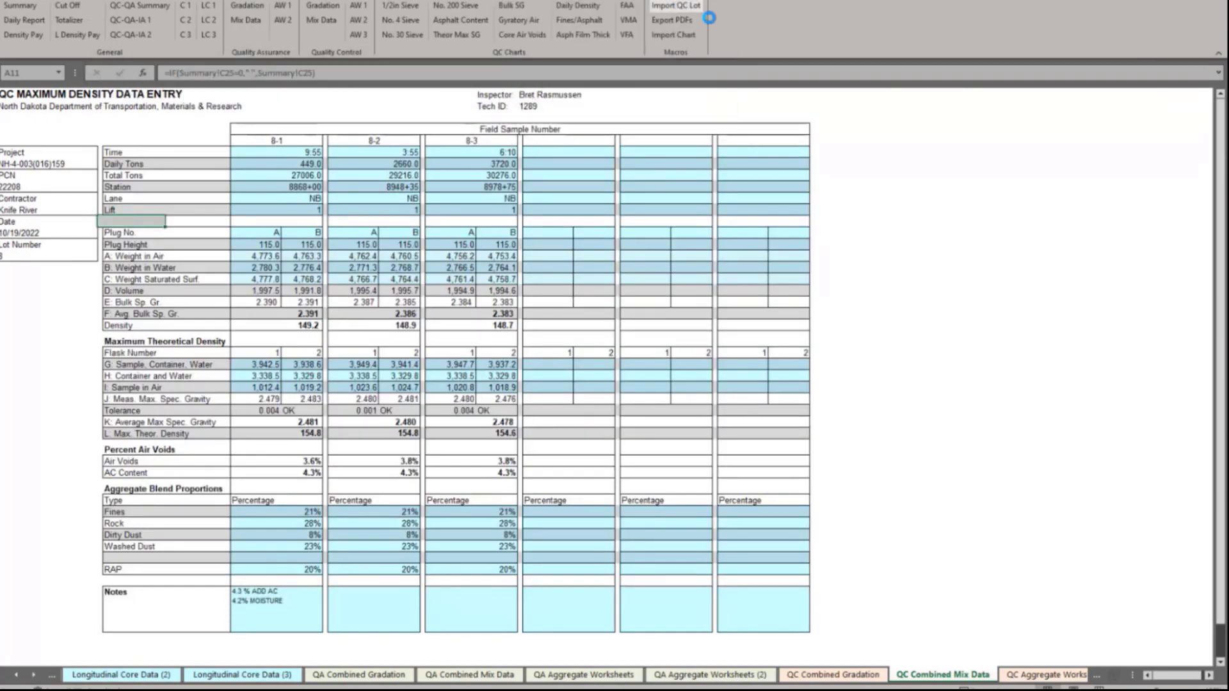
pyautogui.click(679, 8)
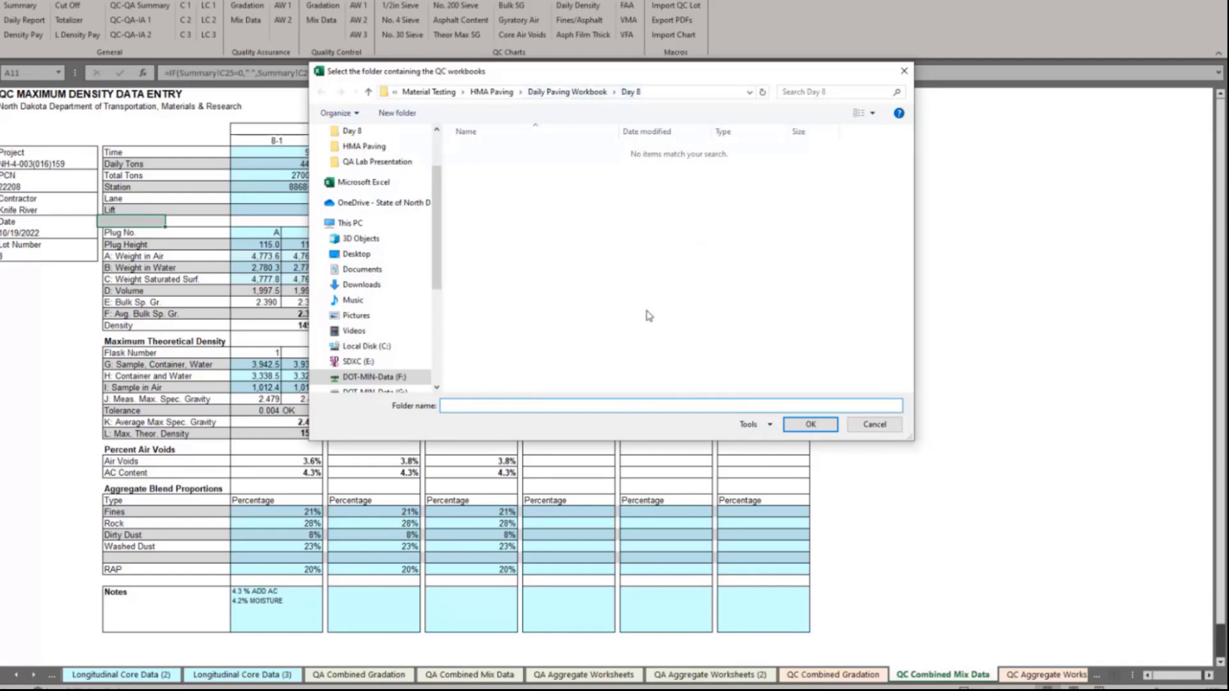
pyautogui.click(808, 425)
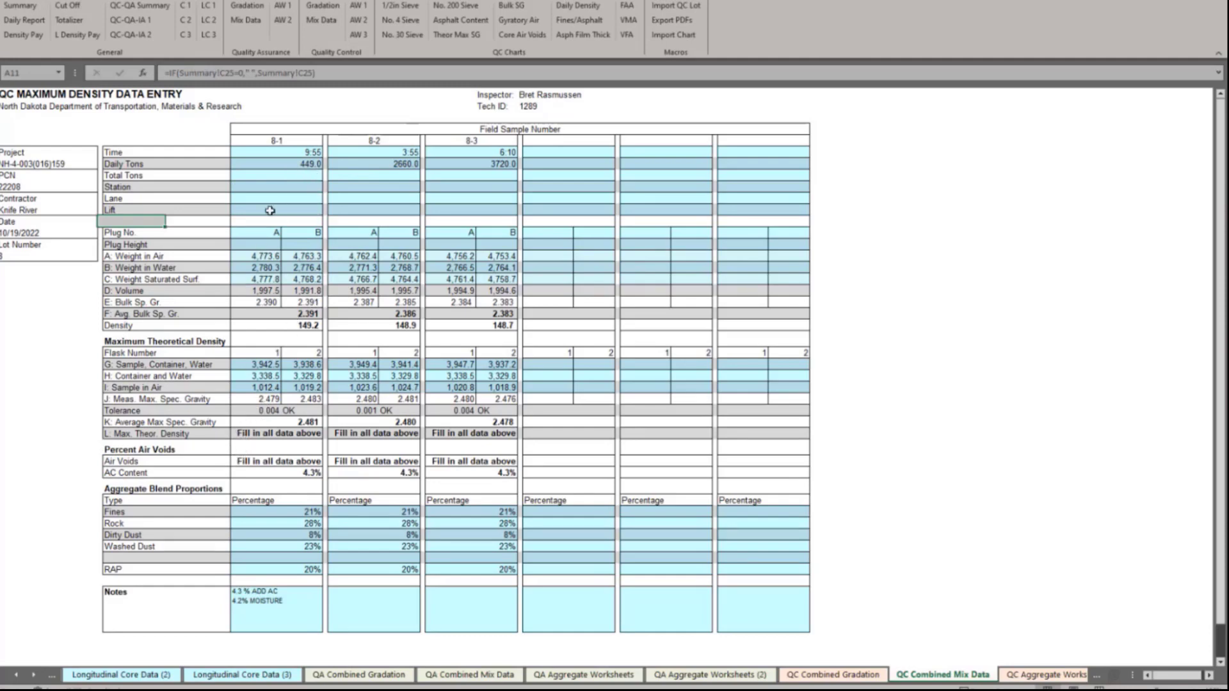
# Step: Fill in Total Tons, Station, Lane and Lift of field sample 8-1 with "na"
pyautogui.click(300, 176)
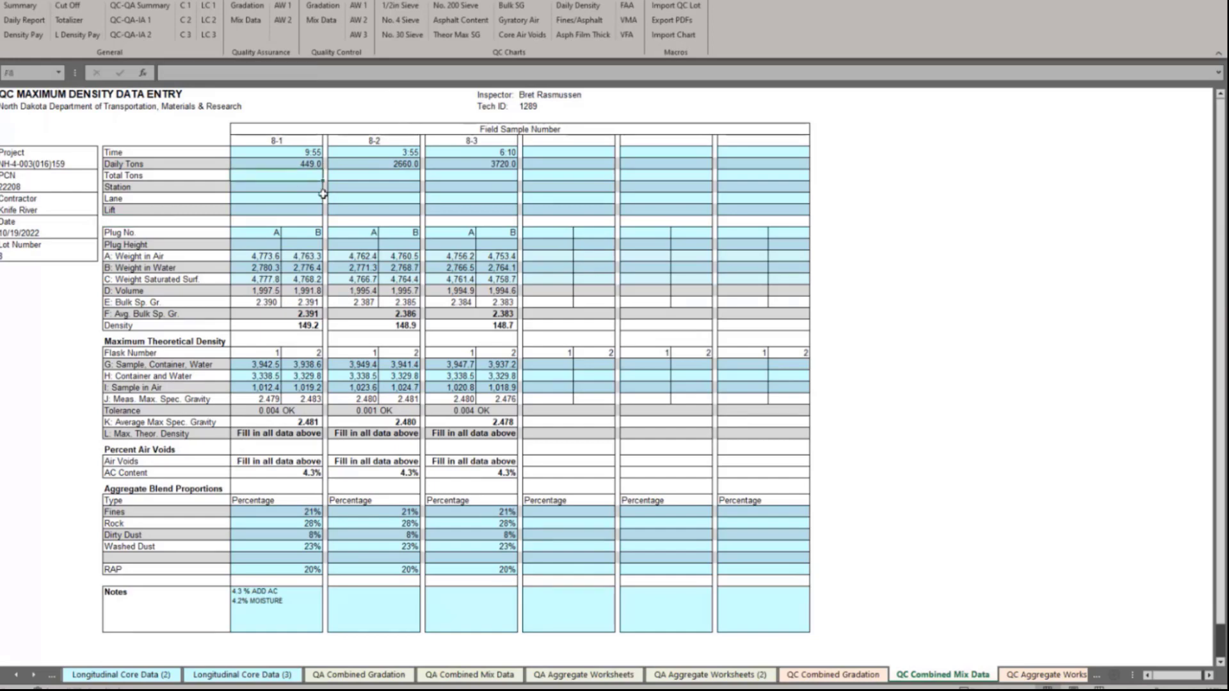
pyautogui.write('na')
pyautogui.press('Return')
pyautogui.write('na')
pyautogui.press('Return')
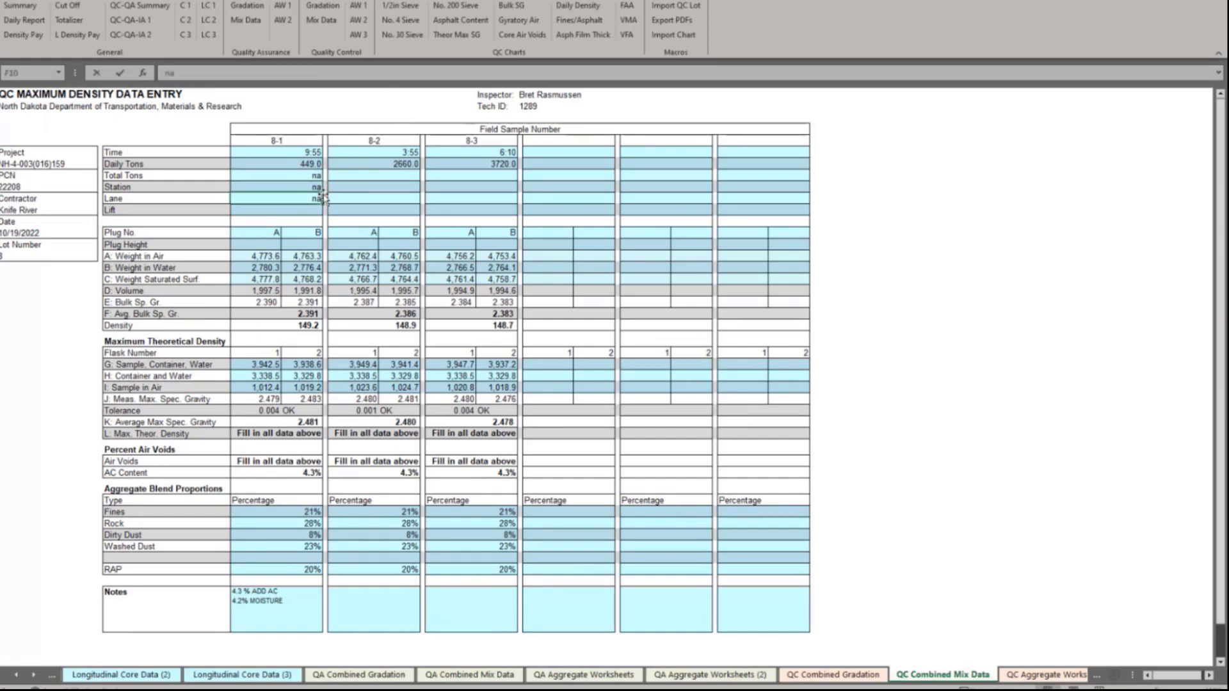
pyautogui.write('na')
pyautogui.press('Return')
pyautogui.write('na')
pyautogui.press('Return')
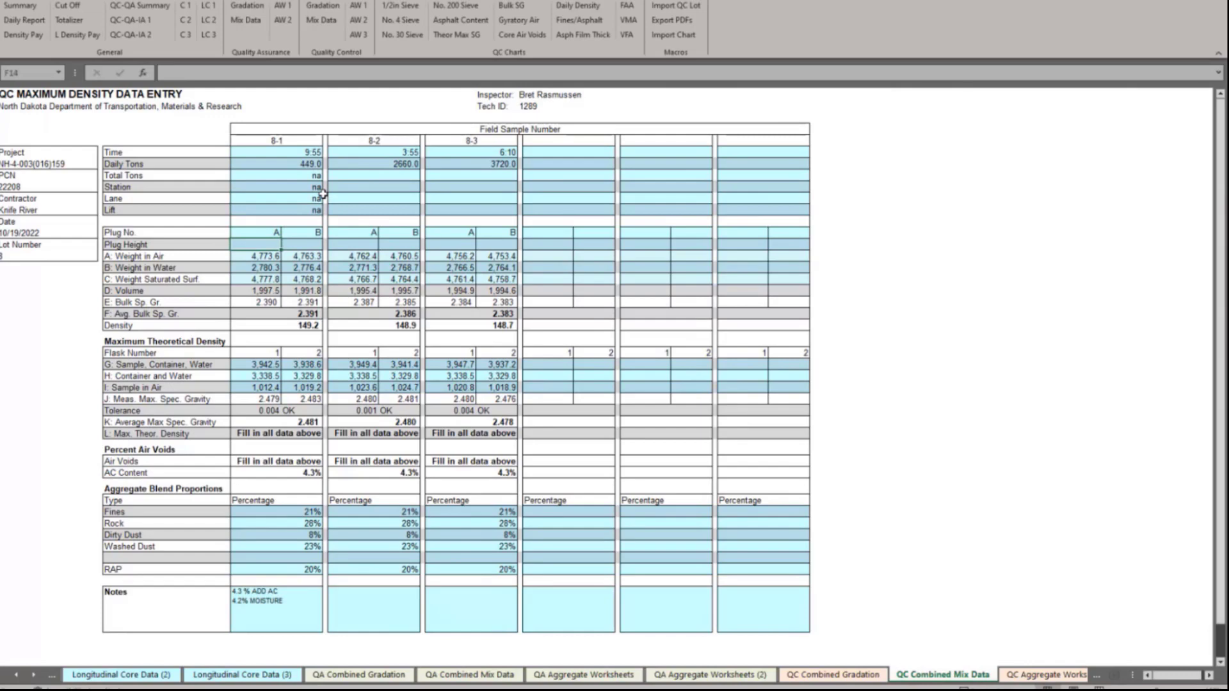
# Step: Set the plug height of both plugs A and B in field sample 8-1 to 115
pyautogui.write('115')
pyautogui.press('Tab')
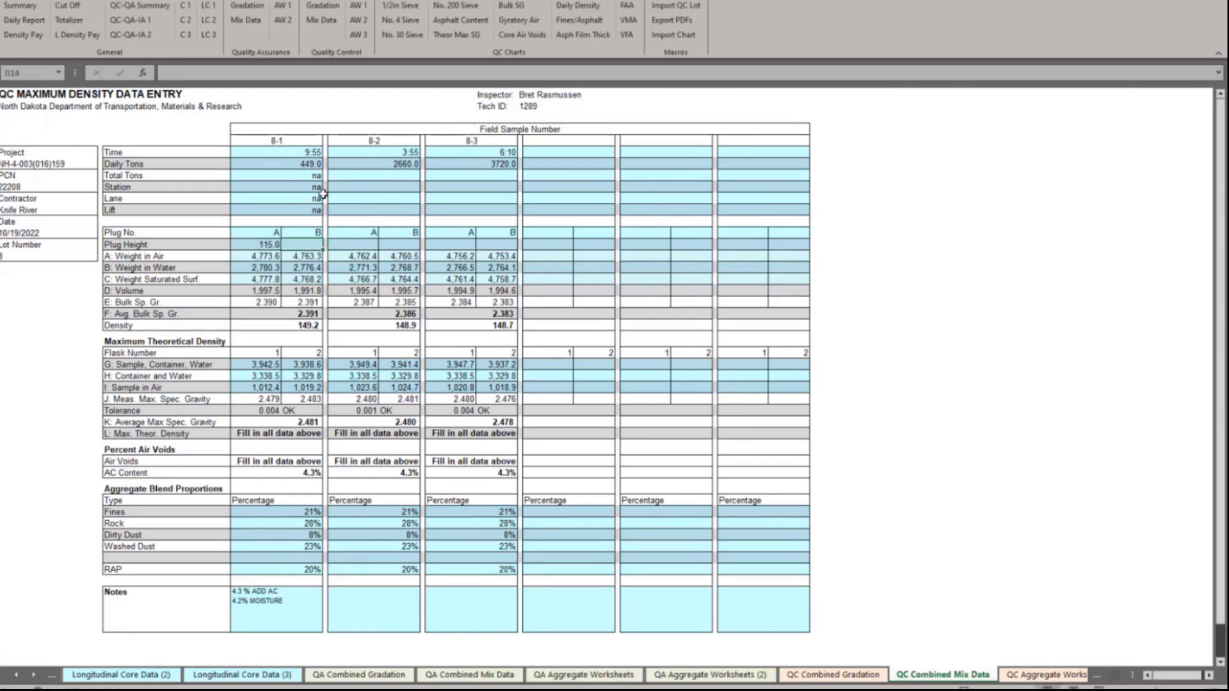
pyautogui.press('Return')
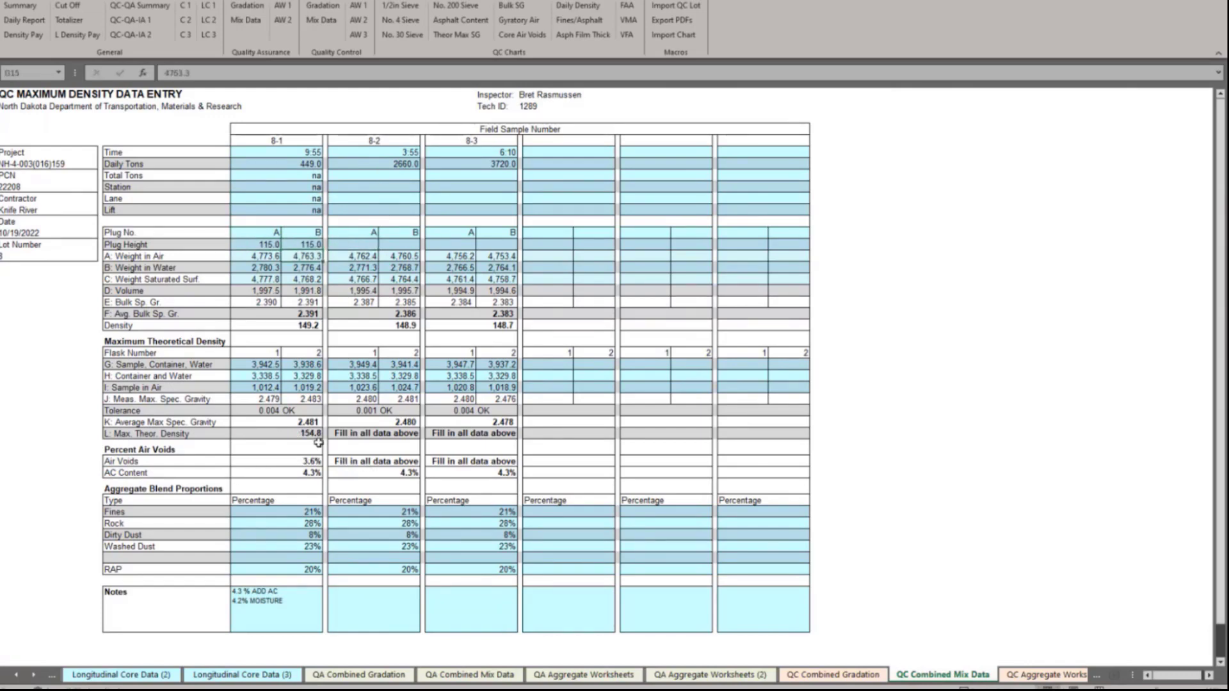
pyautogui.click(412, 178)
pyautogui.click(312, 175)
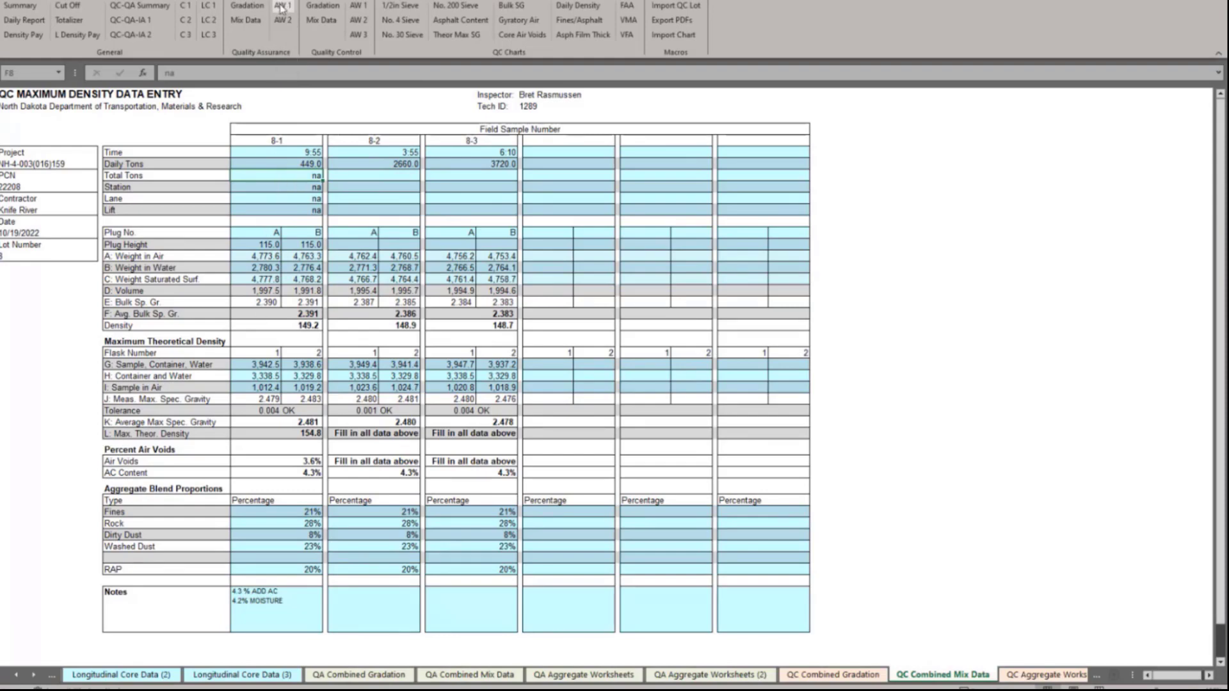
# Step: Review the QC mix data and gradation sheets, and set the Field Sample Number on the first QC Aggregate Worksheets sheet to 8-1
pyautogui.click(361, 5)
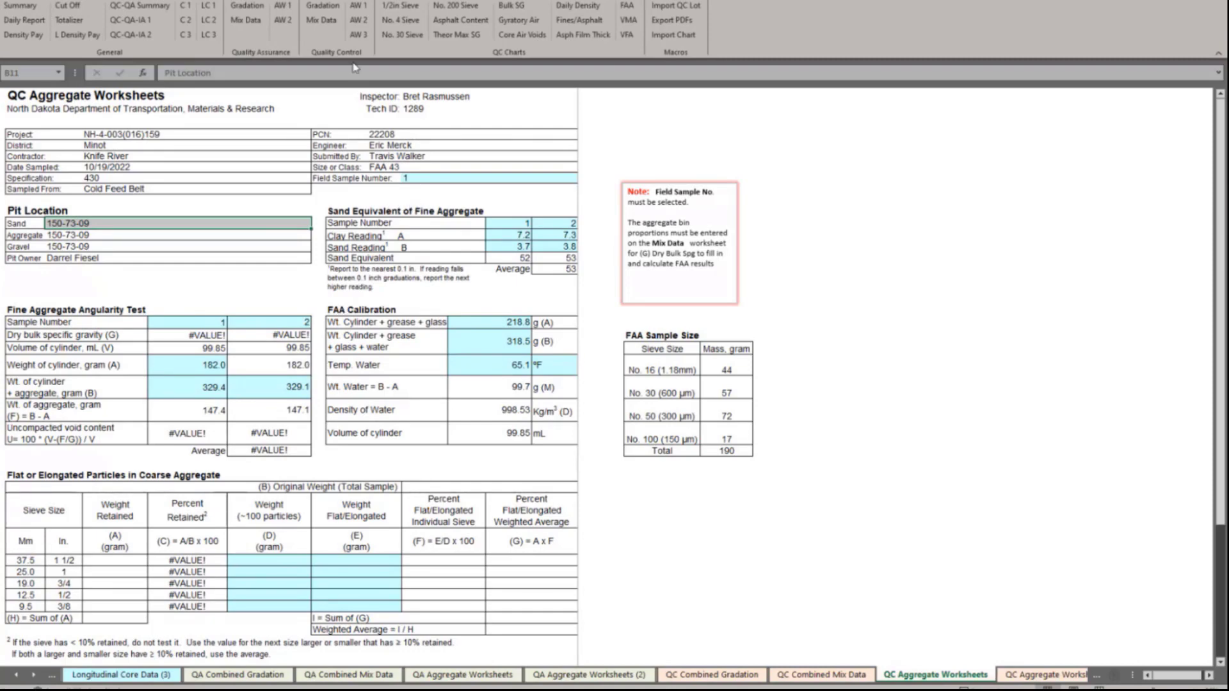
pyautogui.click(329, 21)
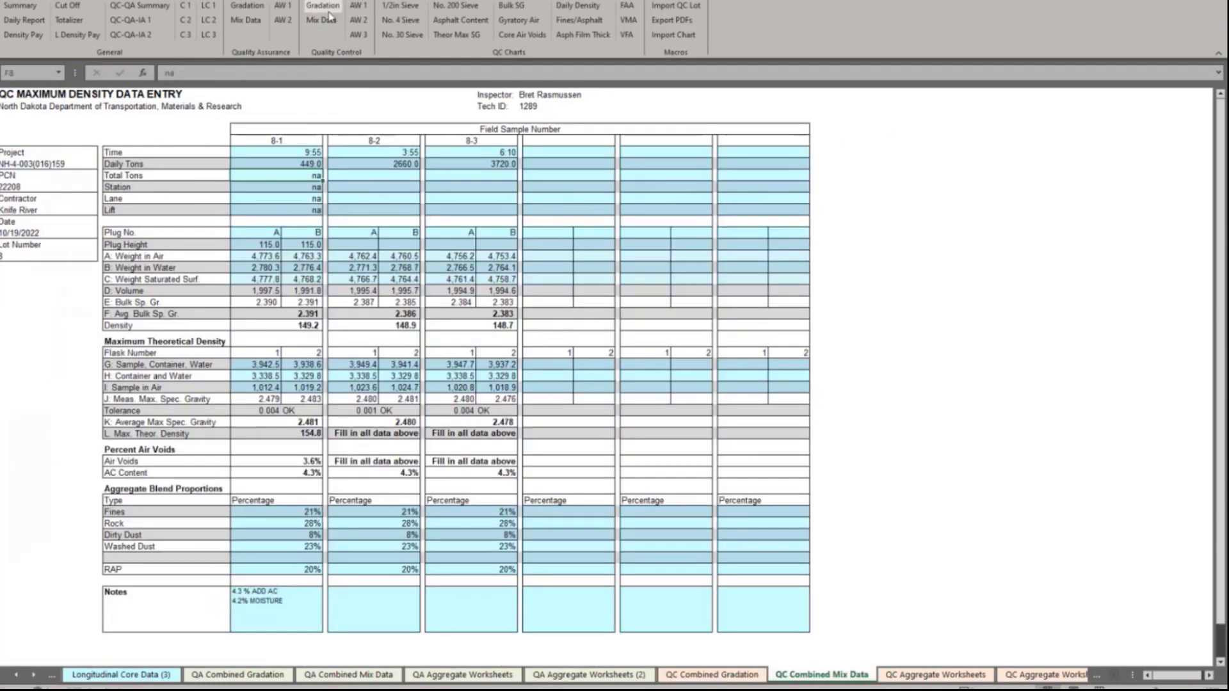
pyautogui.click(326, 8)
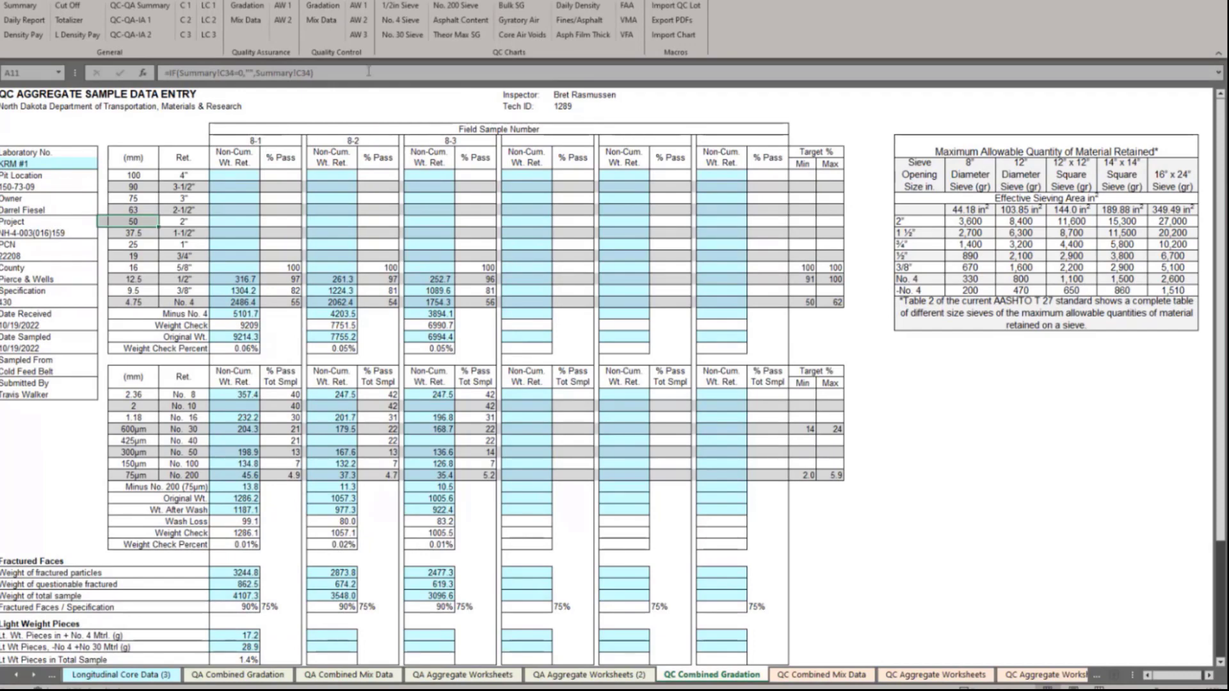
pyautogui.click(368, 8)
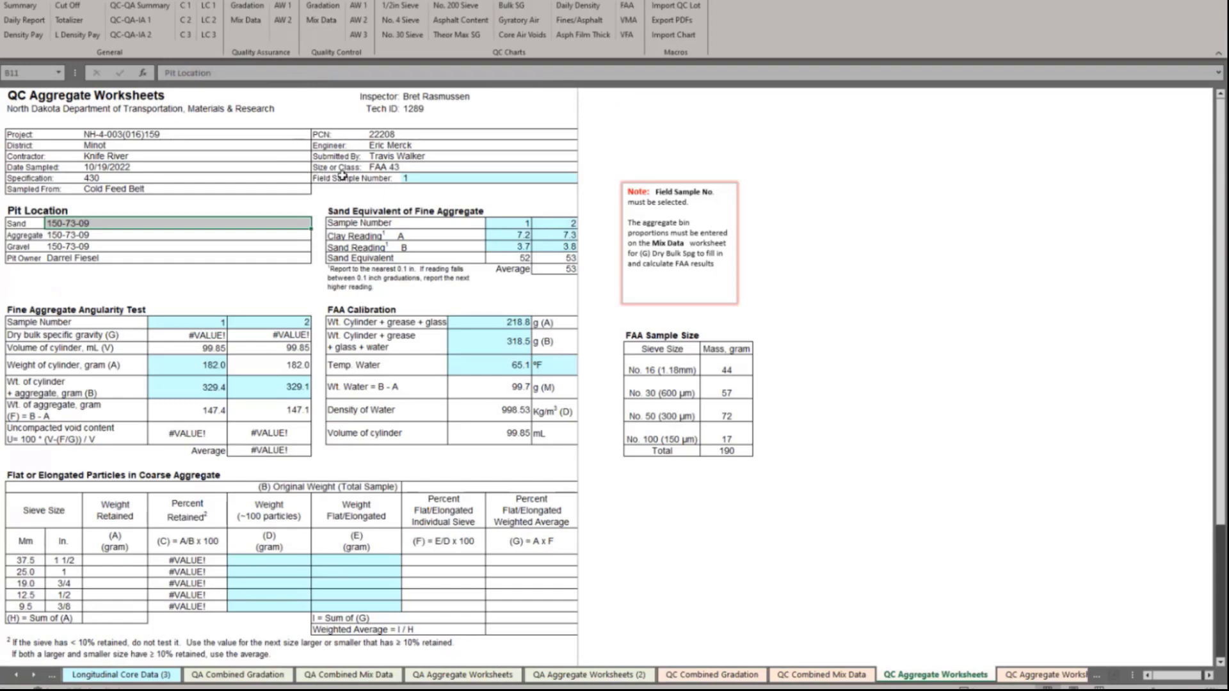
pyautogui.click(435, 179)
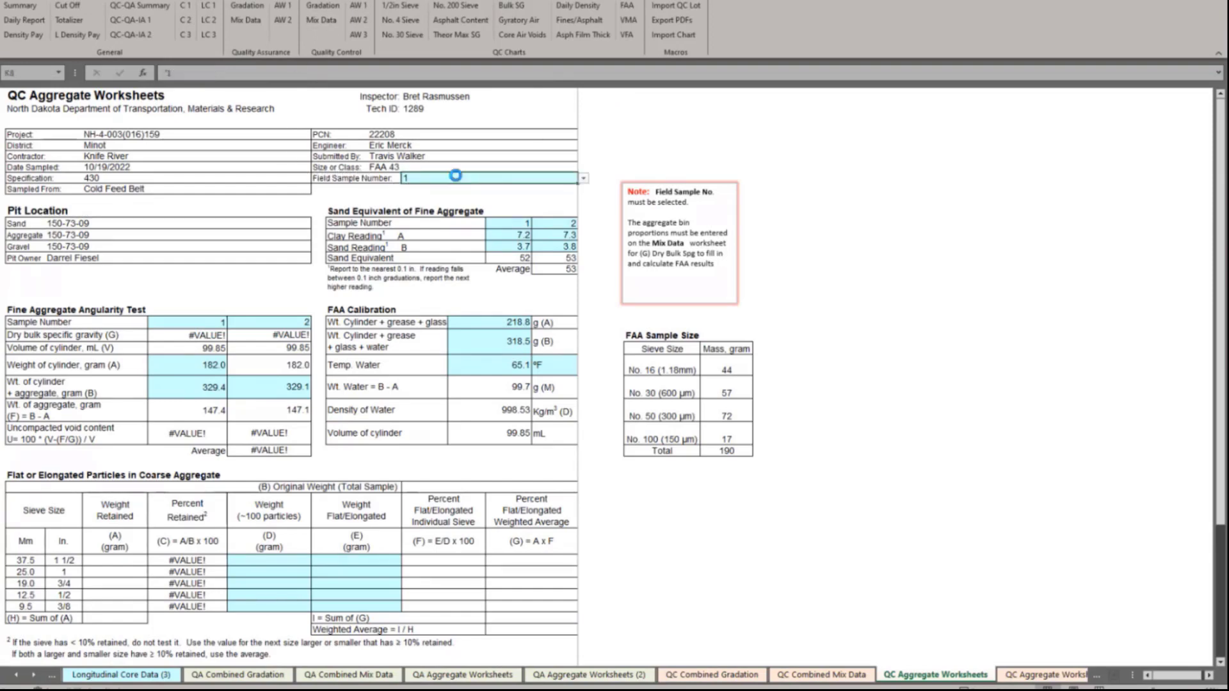
pyautogui.hotkey('alt', 'Down')
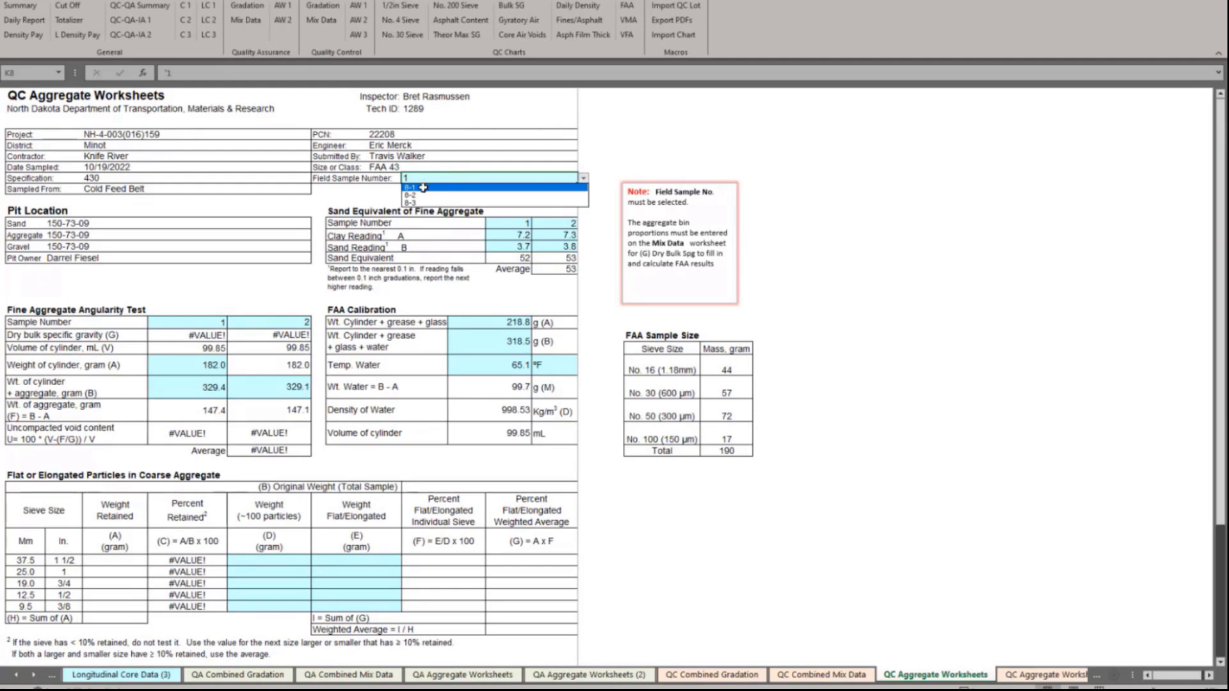
pyautogui.click(423, 188)
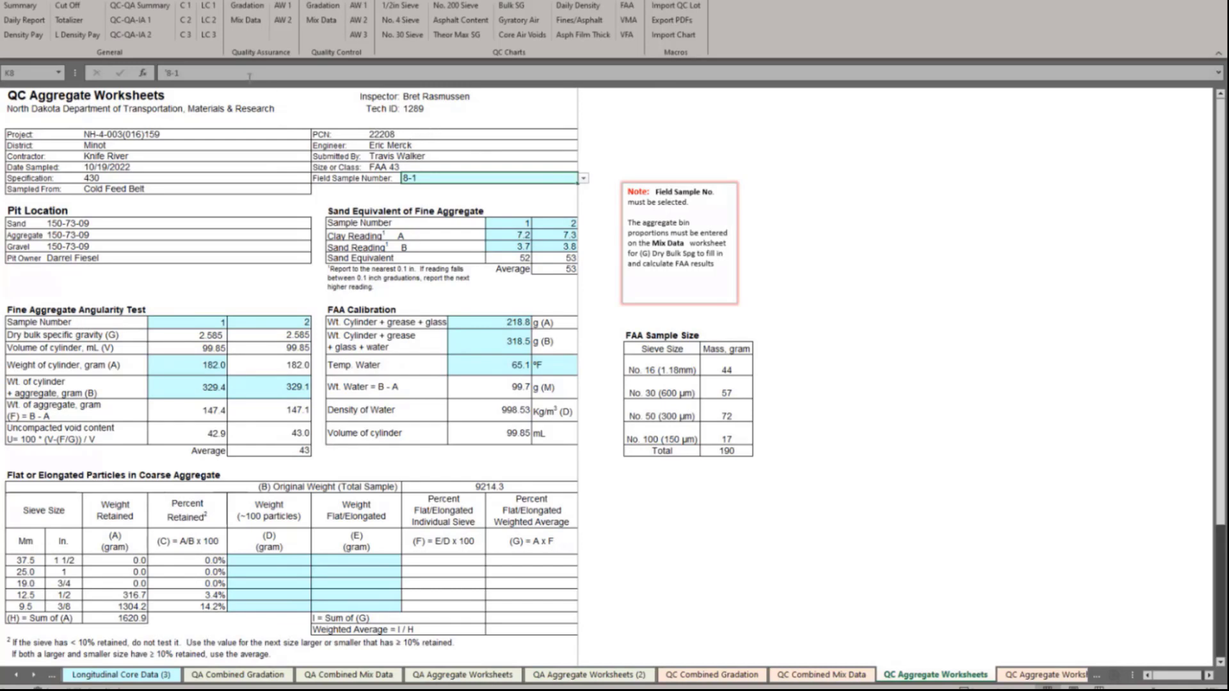
# Step: Review the QC-QA Summary, the first QC-QA-IA Comparison and the Daily Report, and return to the QC mix data
pyautogui.click(144, 8)
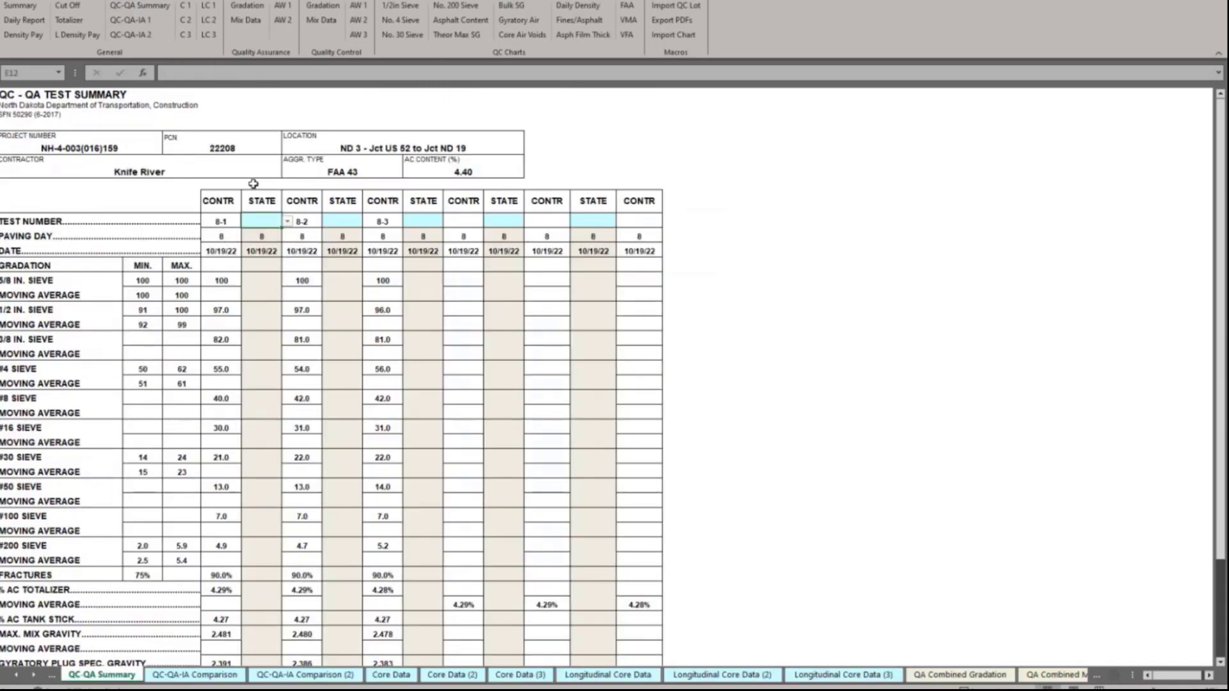
pyautogui.click(145, 21)
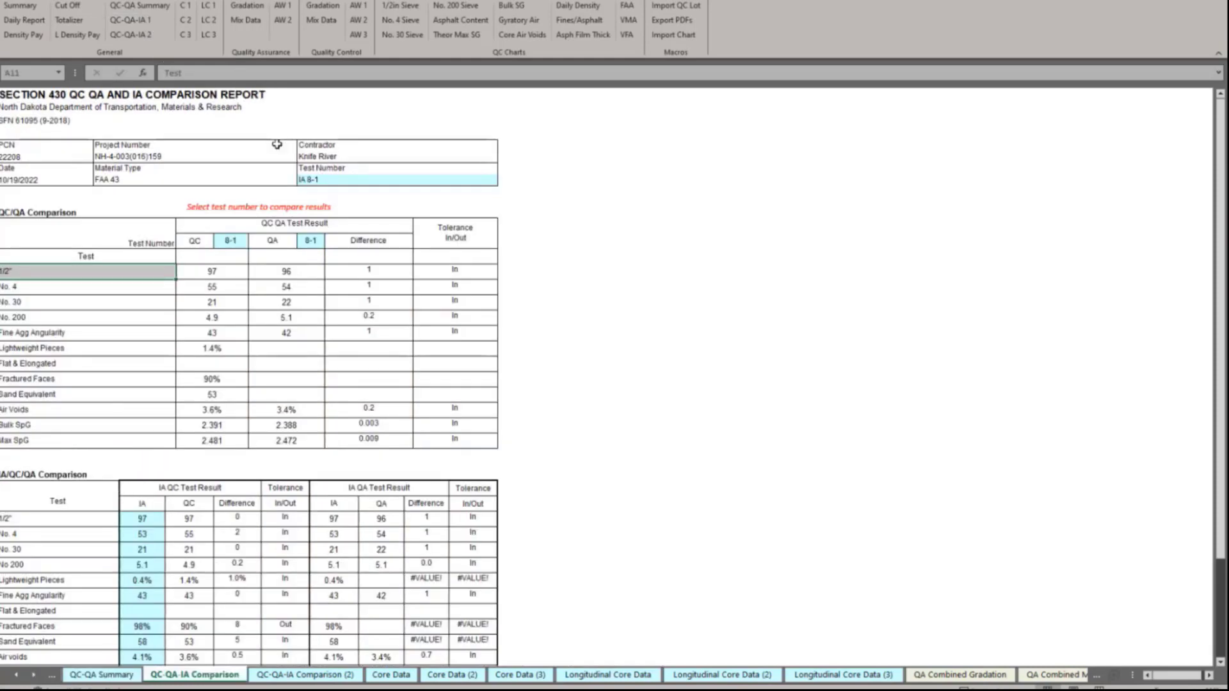
pyautogui.scroll(-1, 320, 191)
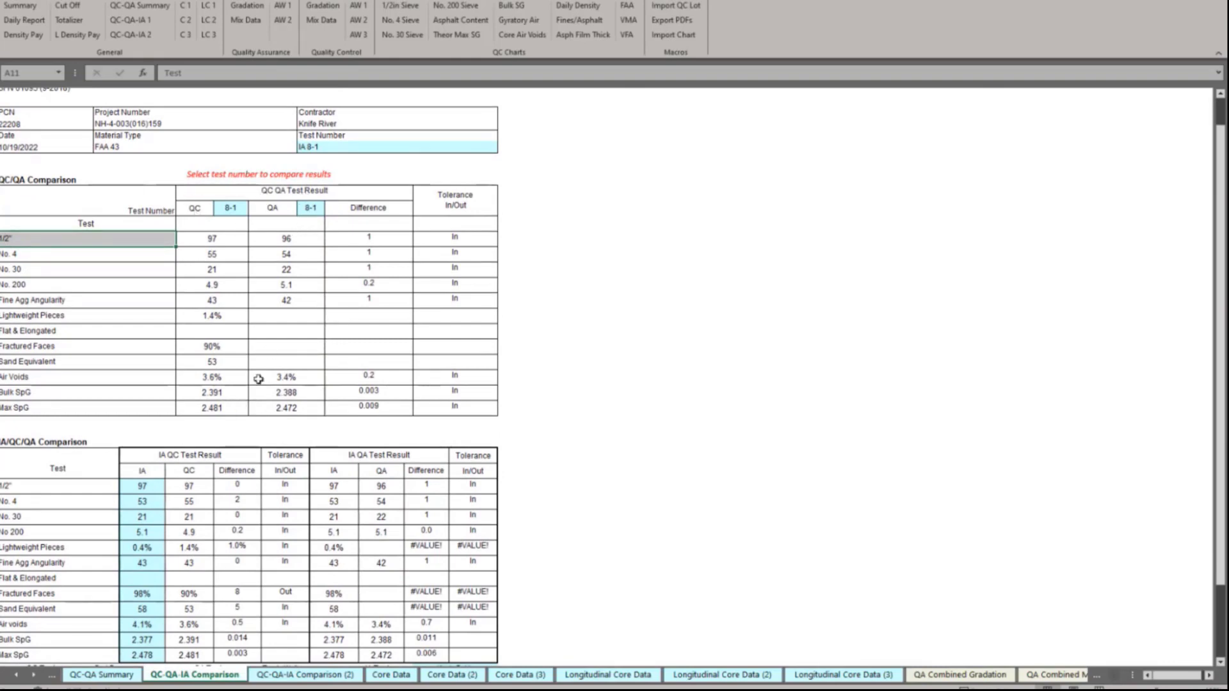
pyautogui.scroll(-1, 258, 379)
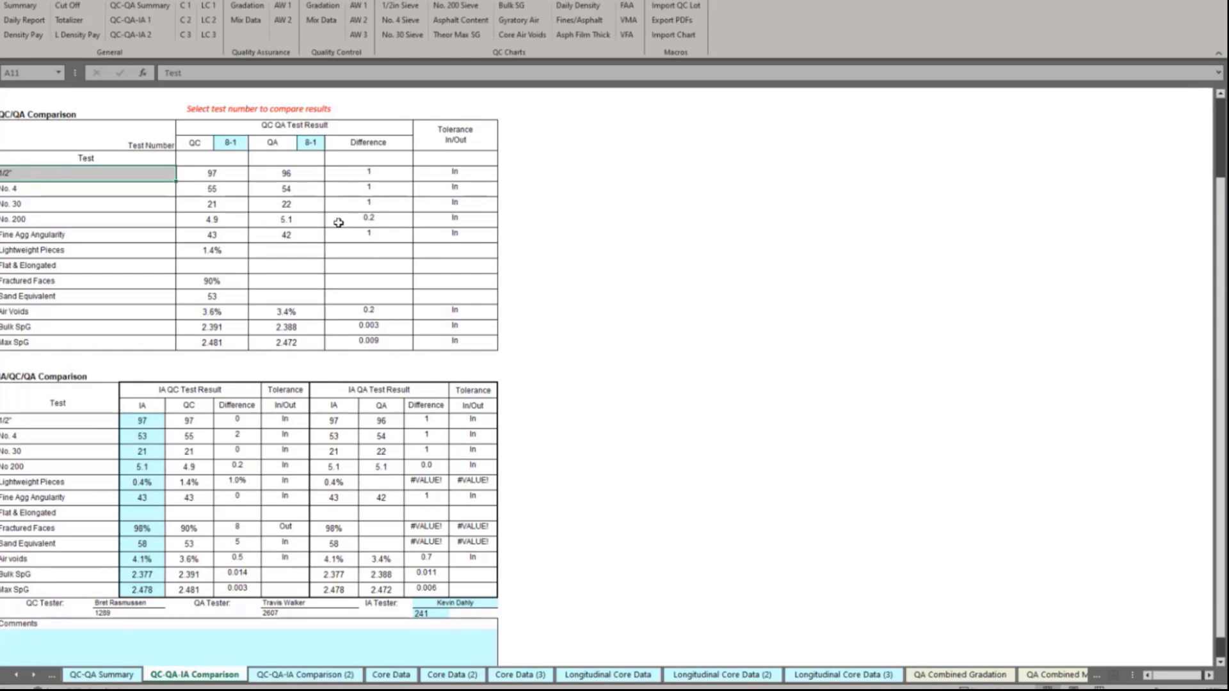
pyautogui.click(27, 23)
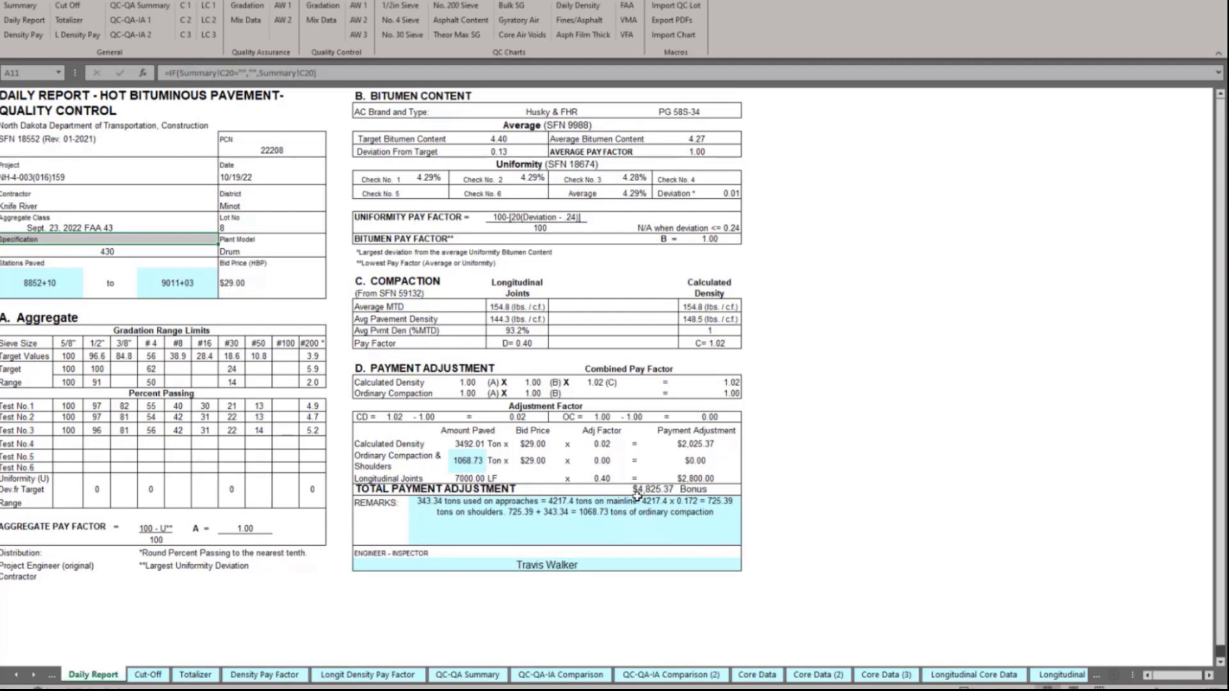
pyautogui.click(325, 21)
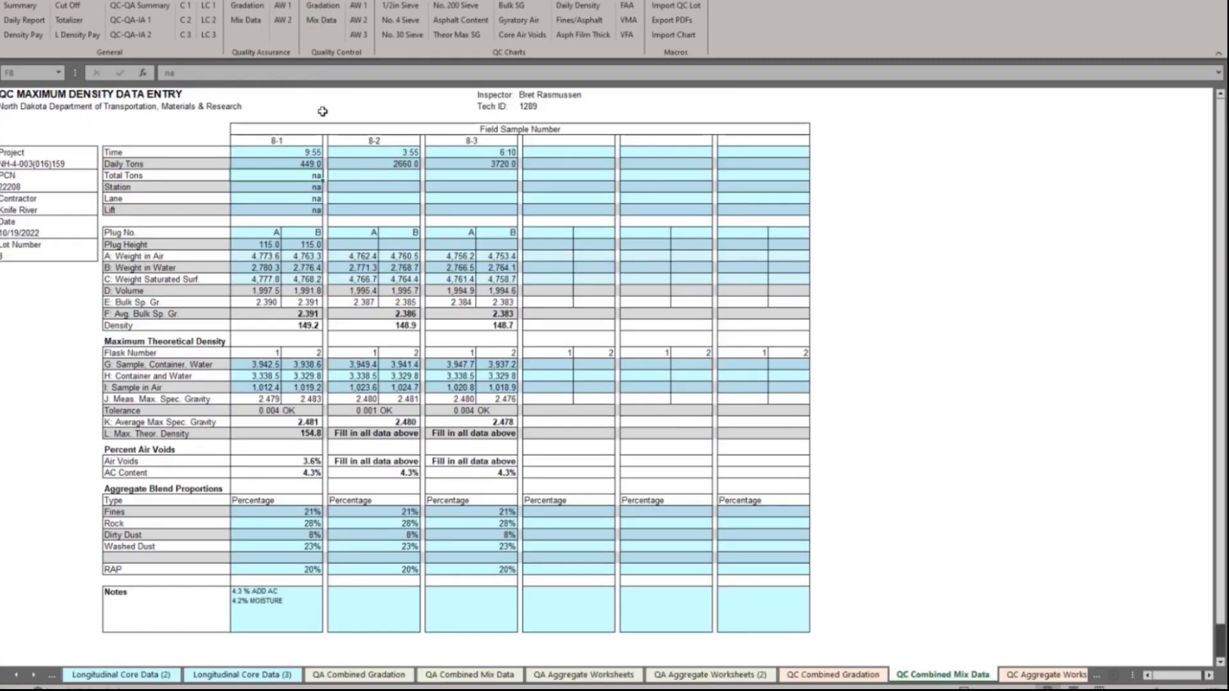
# Step: Fill in Total Tons and Station of field sample 8-2 with "na", and Lane and Lift with "an"
pyautogui.click(364, 176)
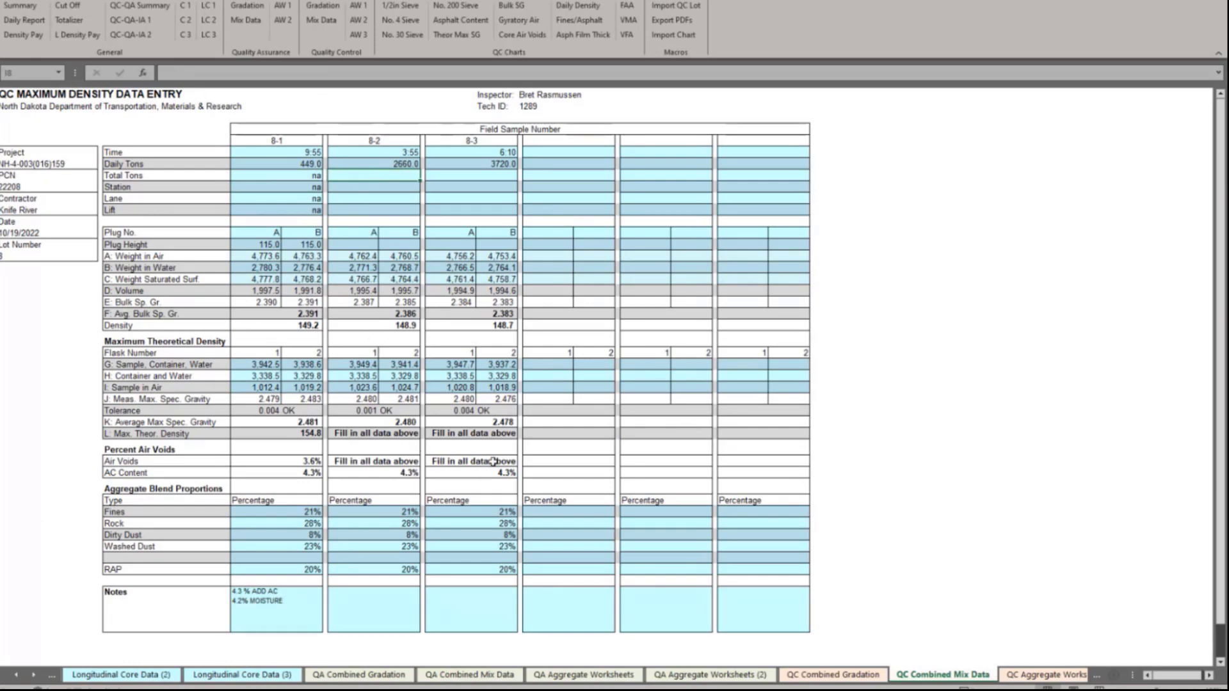
pyautogui.write('na')
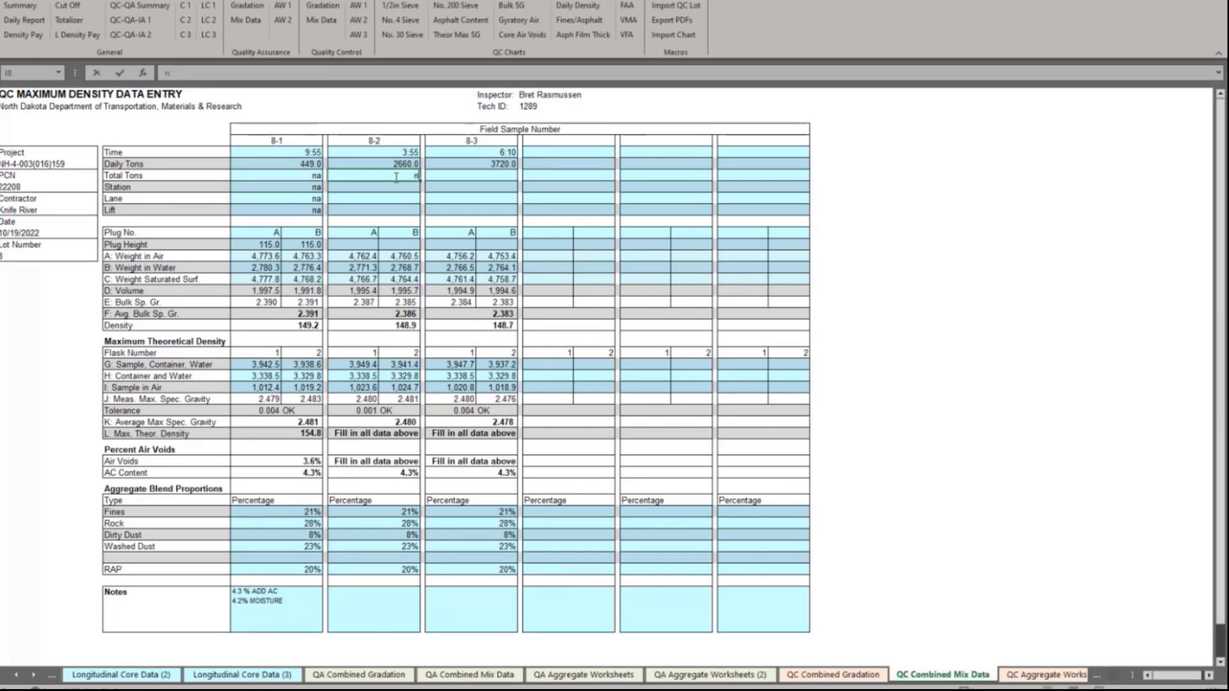
pyautogui.press('Return')
pyautogui.write('na')
pyautogui.press('Return')
pyautogui.write('an')
pyautogui.press('Return')
pyautogui.write('an')
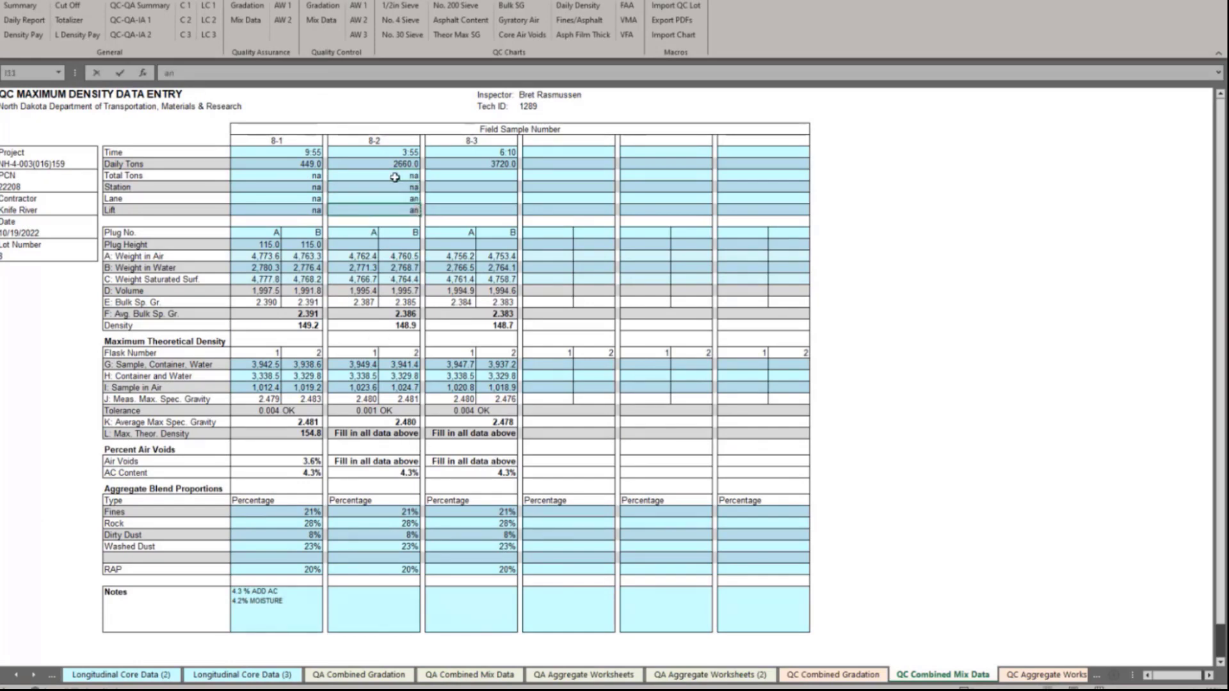
pyautogui.press('Return')
# Step: Set the plug height of both plugs A and B in field sample 8-2 to 115
pyautogui.press('Return')
pyautogui.press('Return')
pyautogui.write('115')
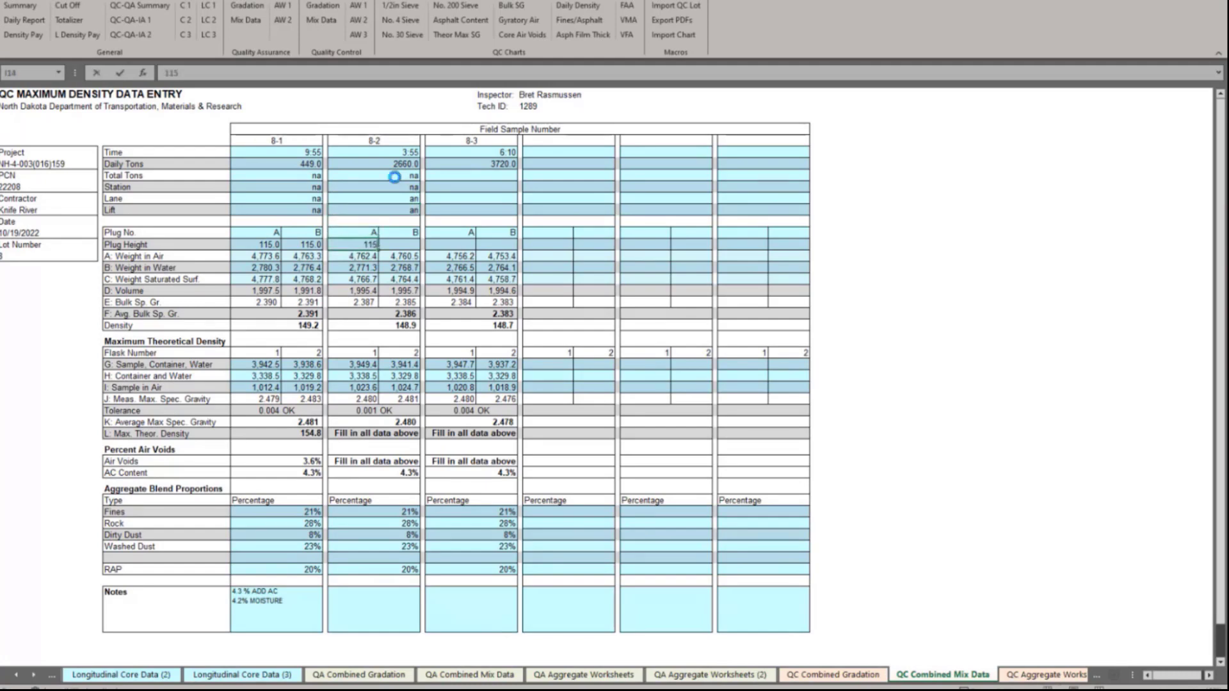
pyautogui.press('Tab')
pyautogui.write('115')
pyautogui.press('Return')
# Step: Fill in Total Tons, Station, Lane and Lift of field sample 8-3 with "na"
pyautogui.click(476, 173)
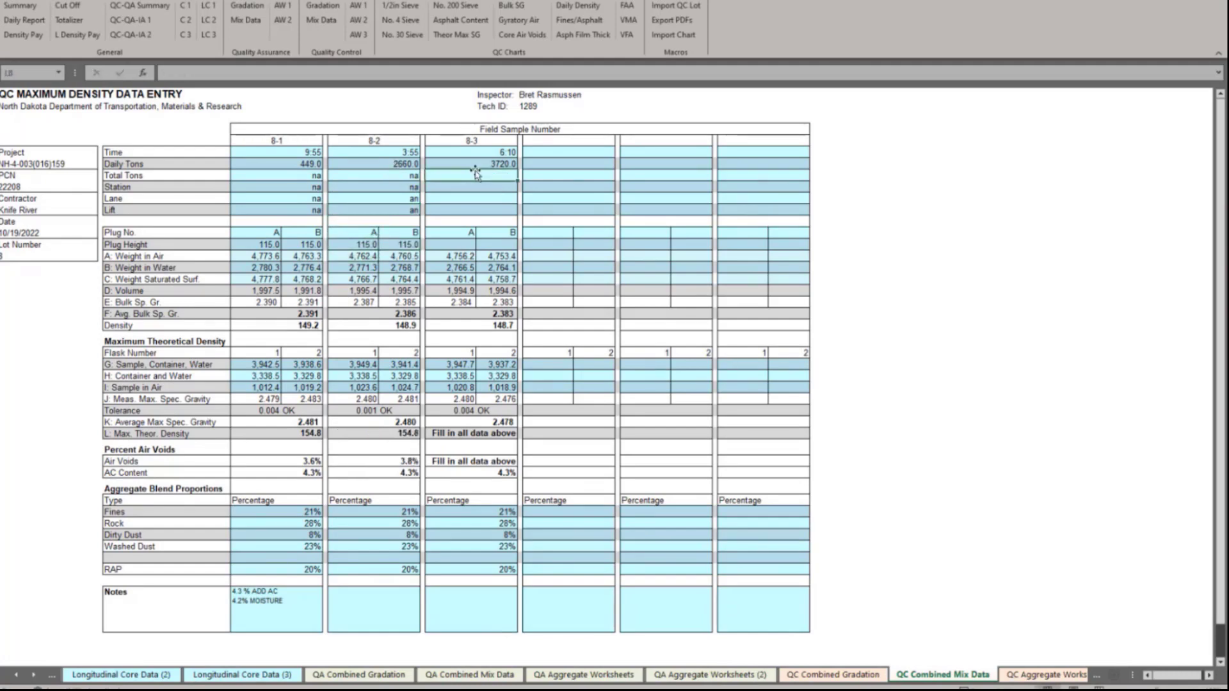
pyautogui.write('na')
pyautogui.press('Return')
pyautogui.write('na')
pyautogui.press('Return')
pyautogui.write('na')
pyautogui.press('Return')
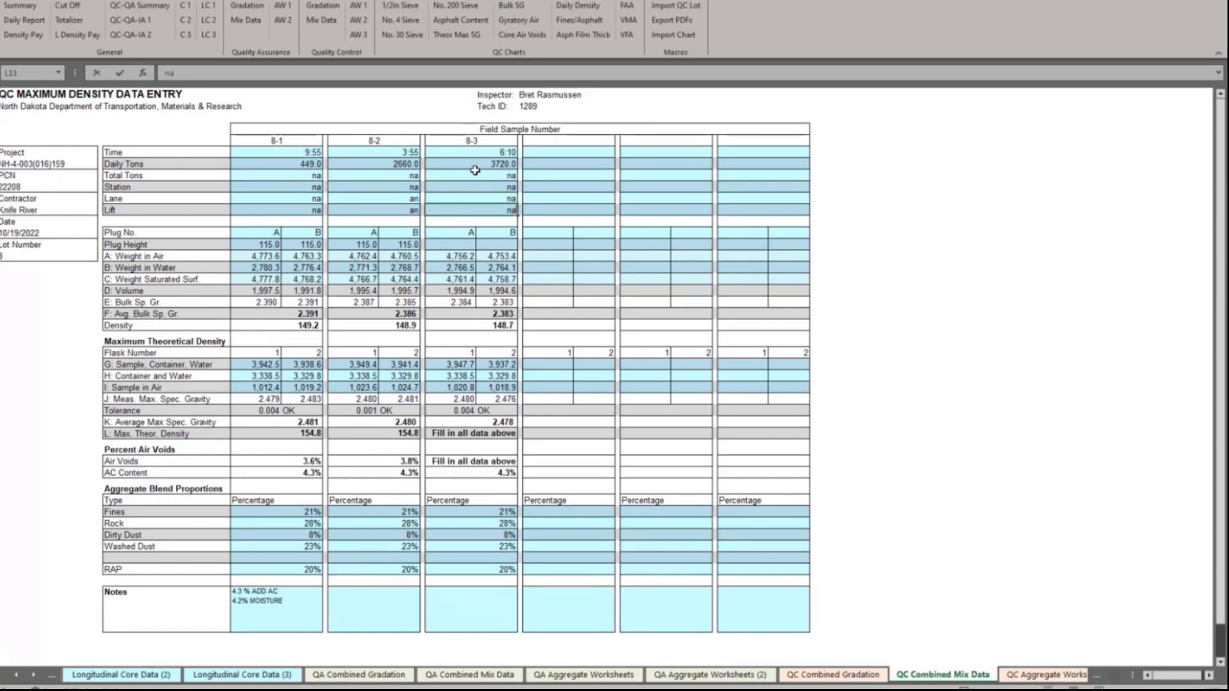
pyautogui.write('na')
pyautogui.press('Return')
# Step: Set the plug height of both plugs A and B in field sample 8-3 to 115
pyautogui.press('Return')
pyautogui.press('Return')
pyautogui.write('115')
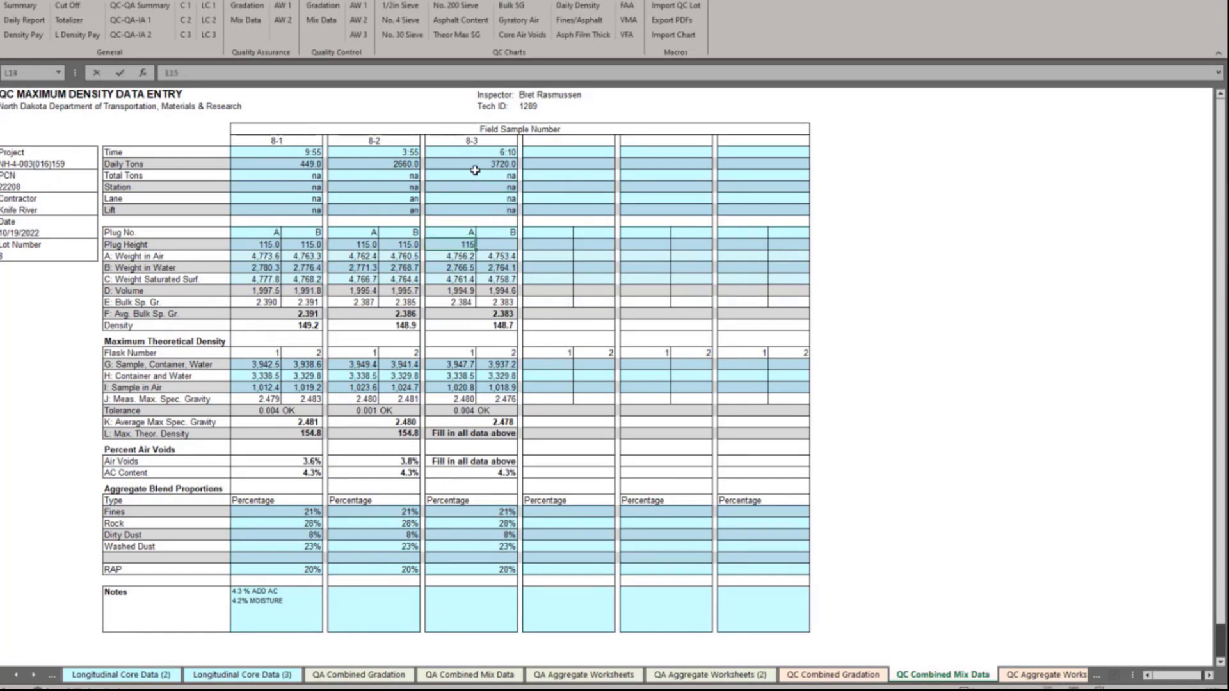
pyautogui.press('Tab')
pyautogui.write('115')
pyautogui.press('Return')
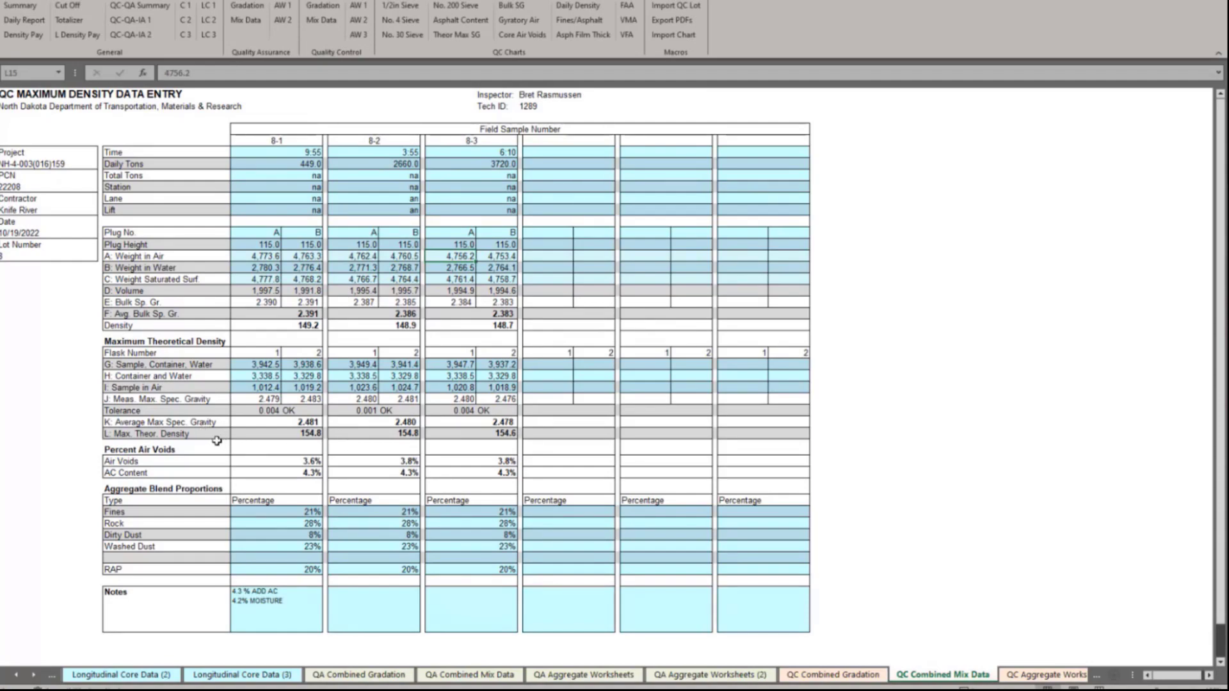
# Step: Review the Daily Report, Cut-Off report, longitudinal density pay factor and QC gradation sheets, and return to the Summary sheet
pyautogui.click(24, 20)
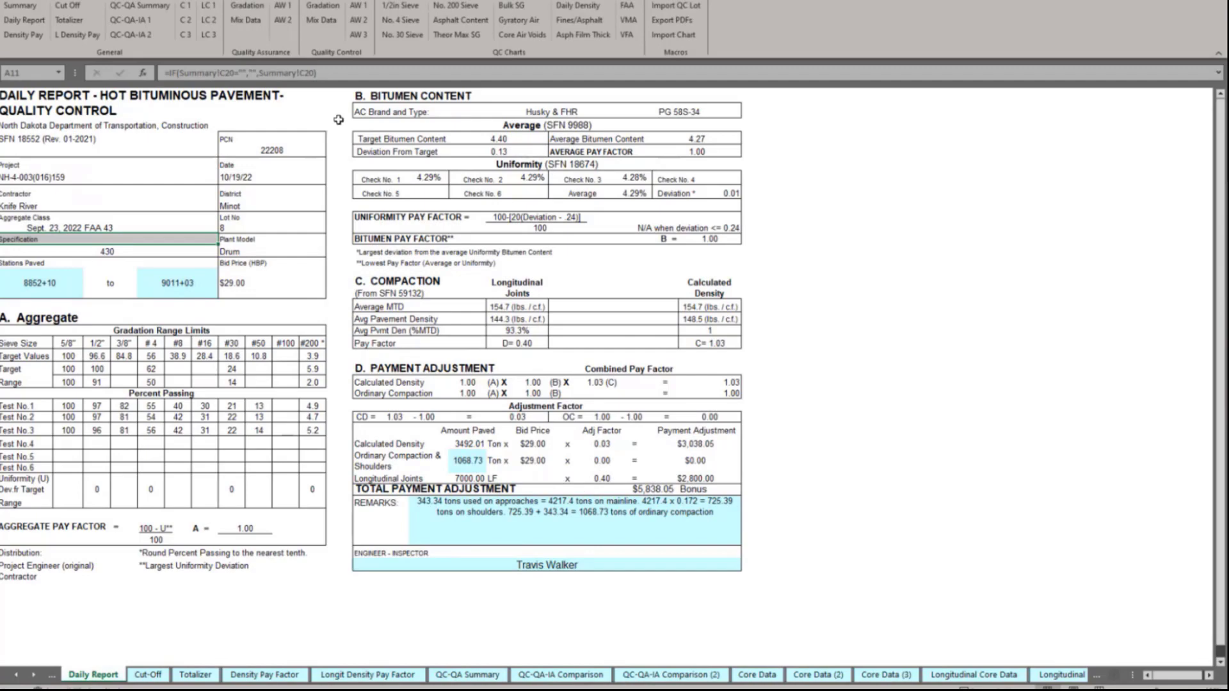
pyautogui.click(68, 5)
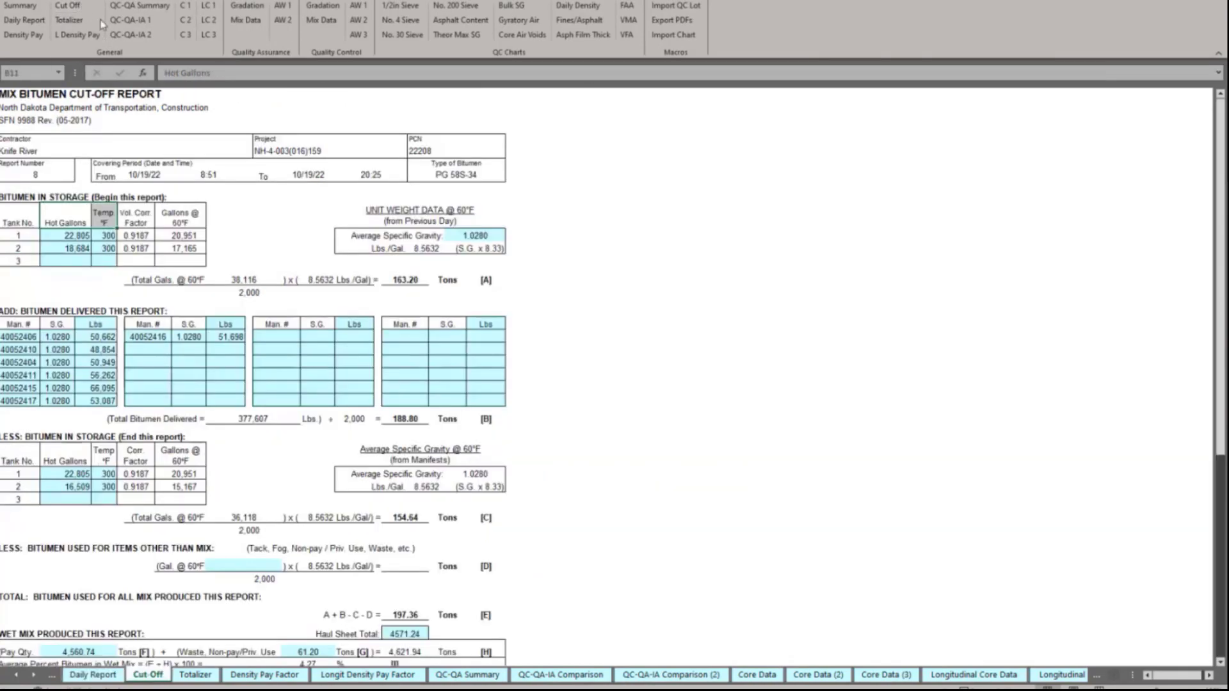
pyautogui.scroll(-1, 317, 237)
pyautogui.scroll(-5, 317, 238)
pyautogui.scroll(3, 230, 467)
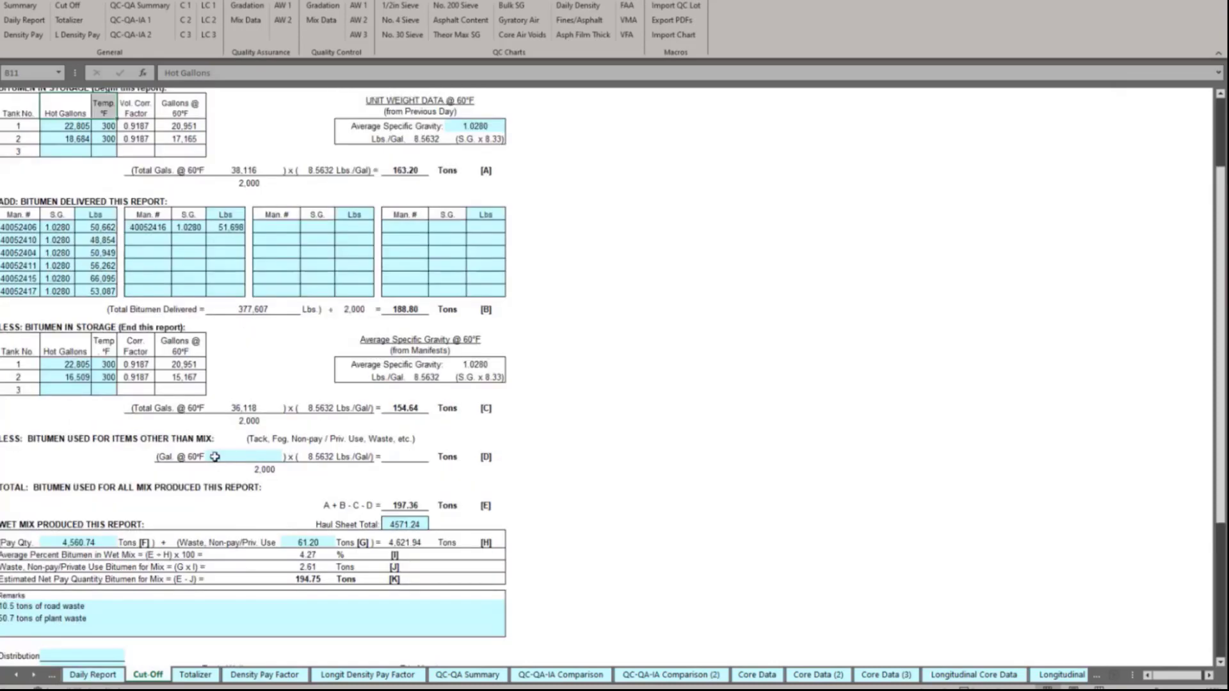
pyautogui.click(89, 34)
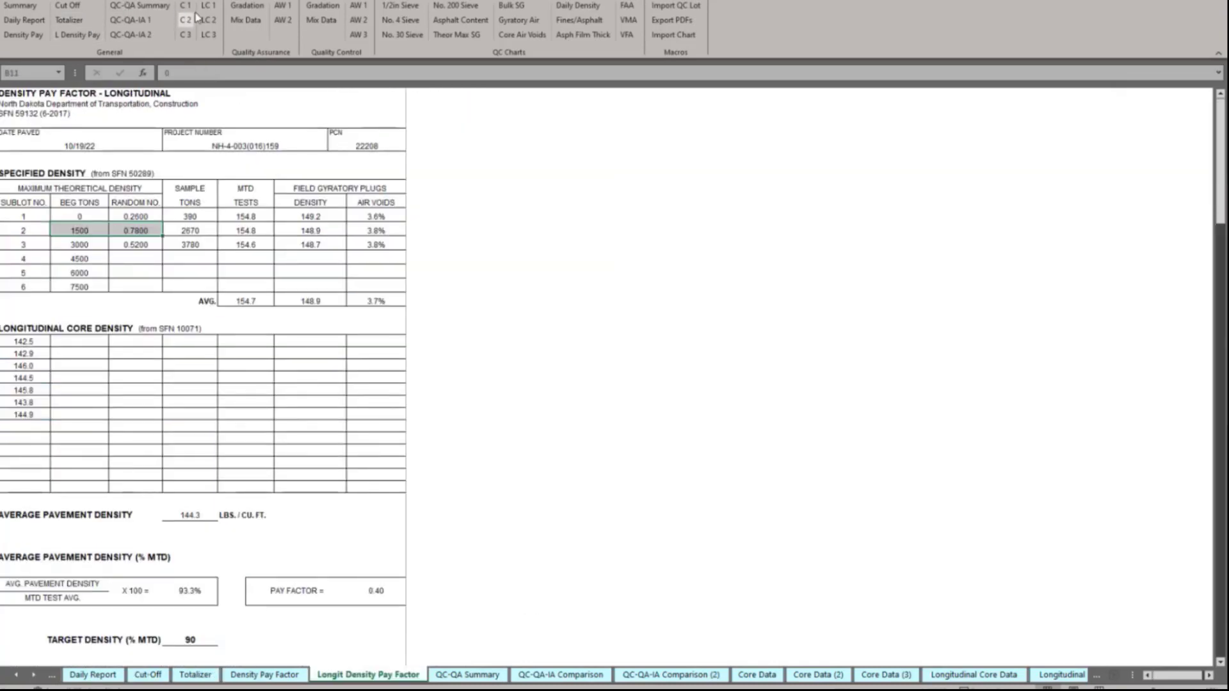
pyautogui.click(254, 6)
pyautogui.click(322, 5)
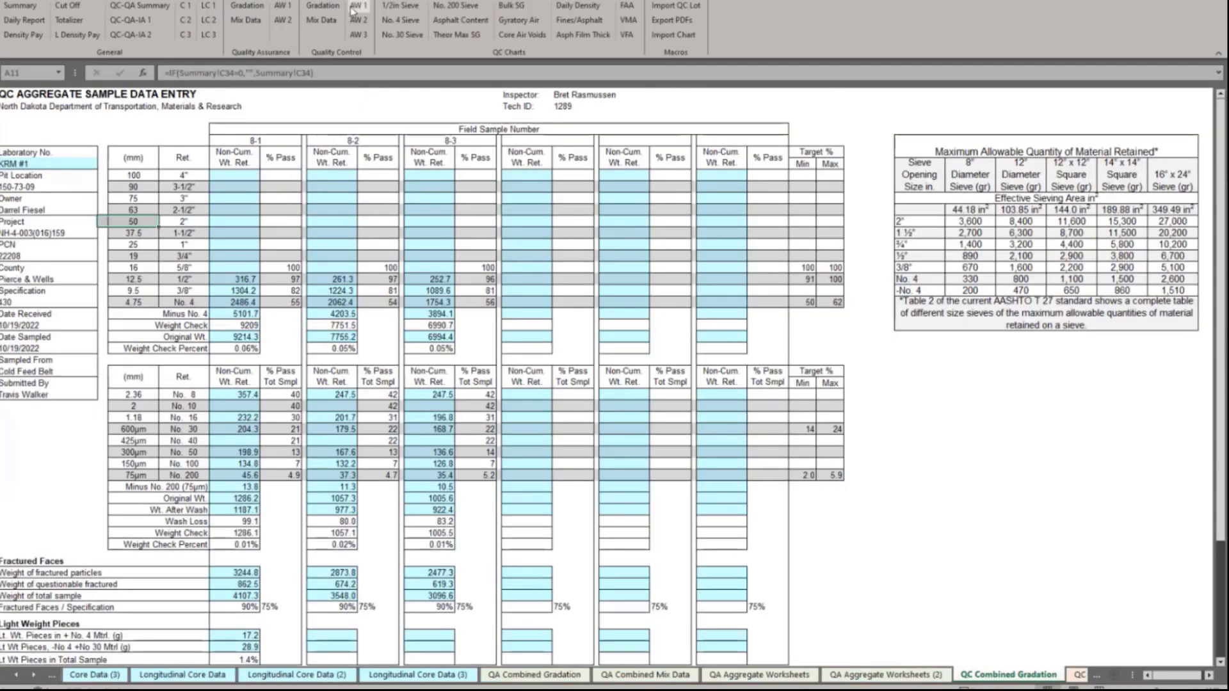
pyautogui.click(356, 5)
pyautogui.click(20, 6)
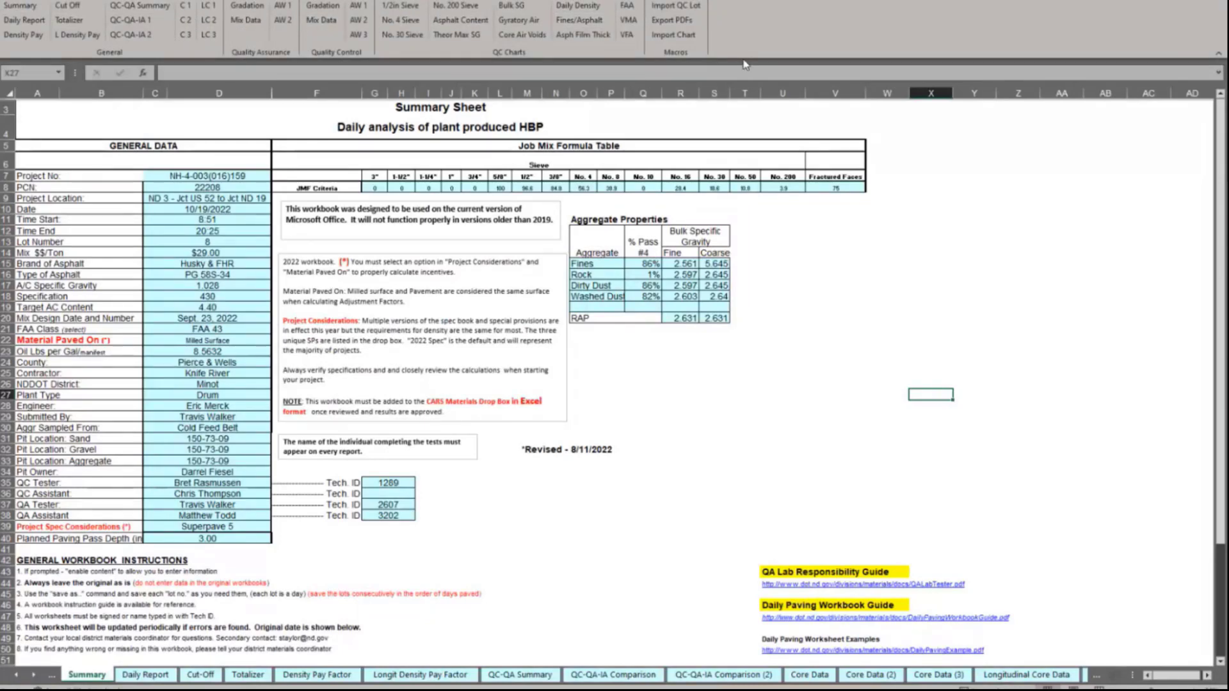
# Step: Export the workbook's reports as PDFs into a new folder named "New folder" on the Desktop
pyautogui.click(688, 27)
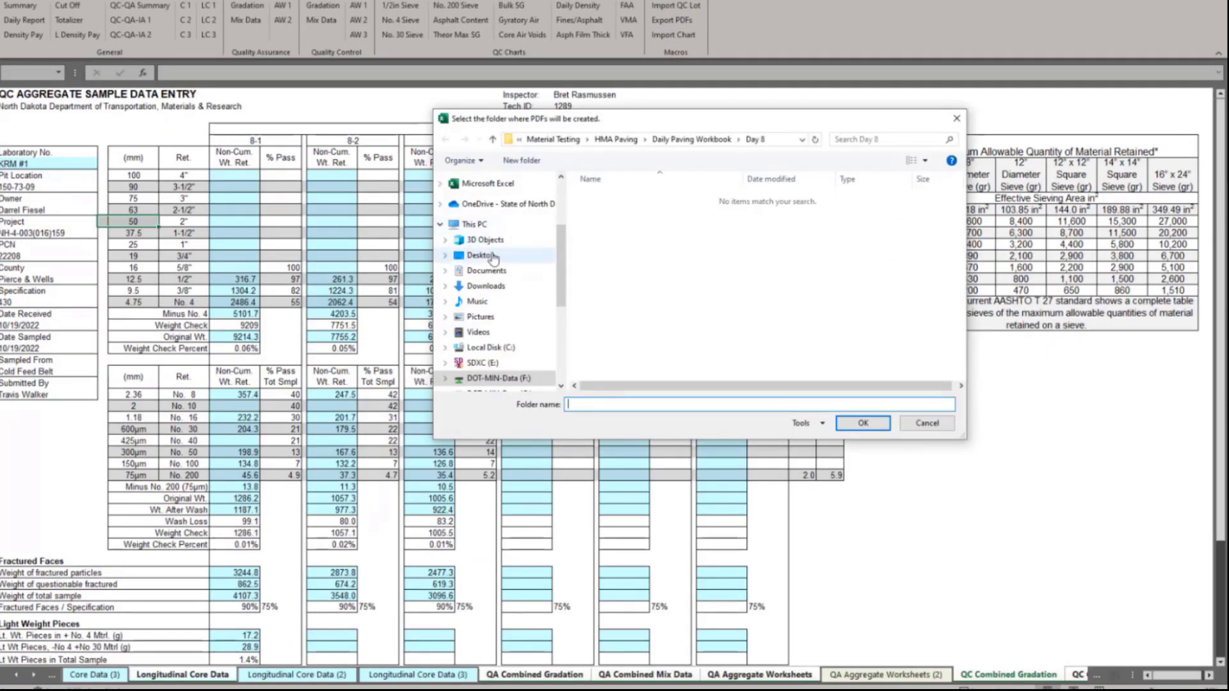
pyautogui.click(480, 255)
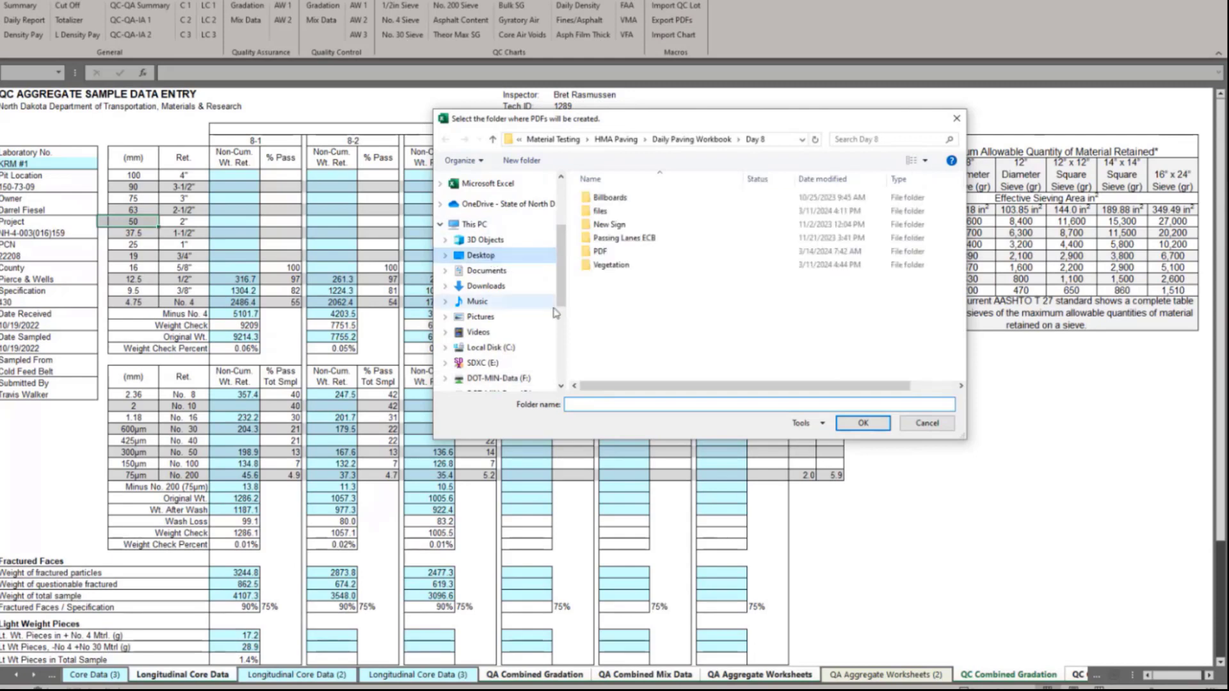
pyautogui.rightClick(630, 320)
pyautogui.moveTo(685, 548)
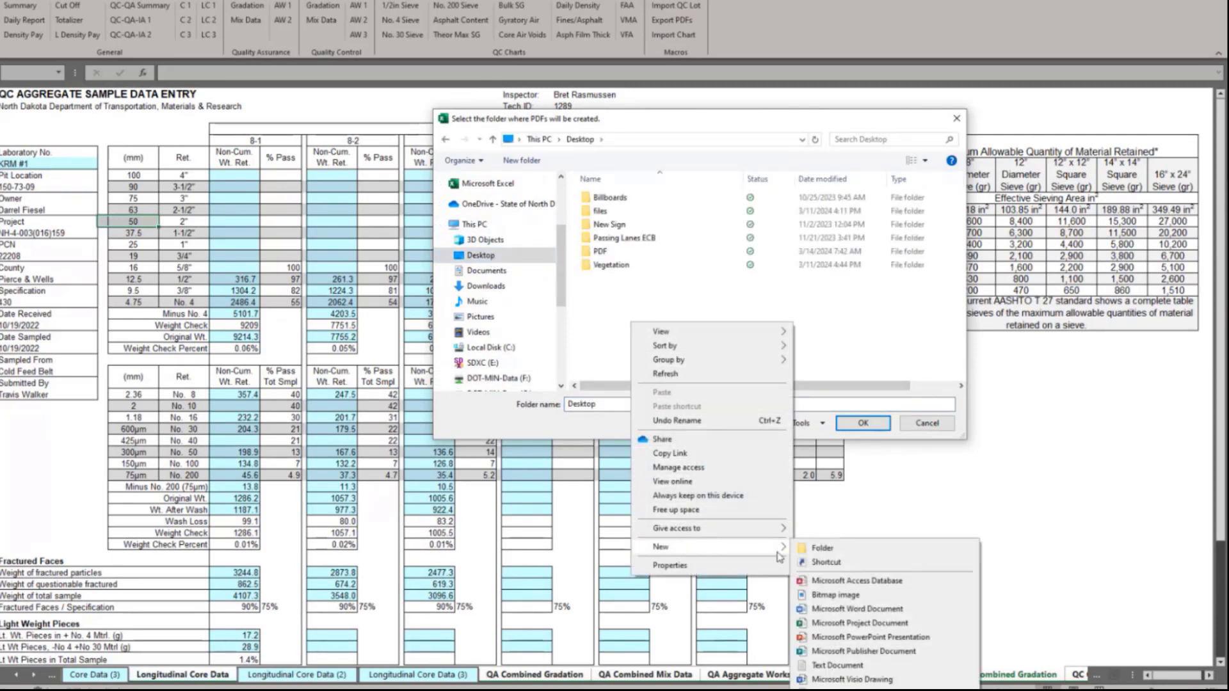
pyautogui.click(815, 550)
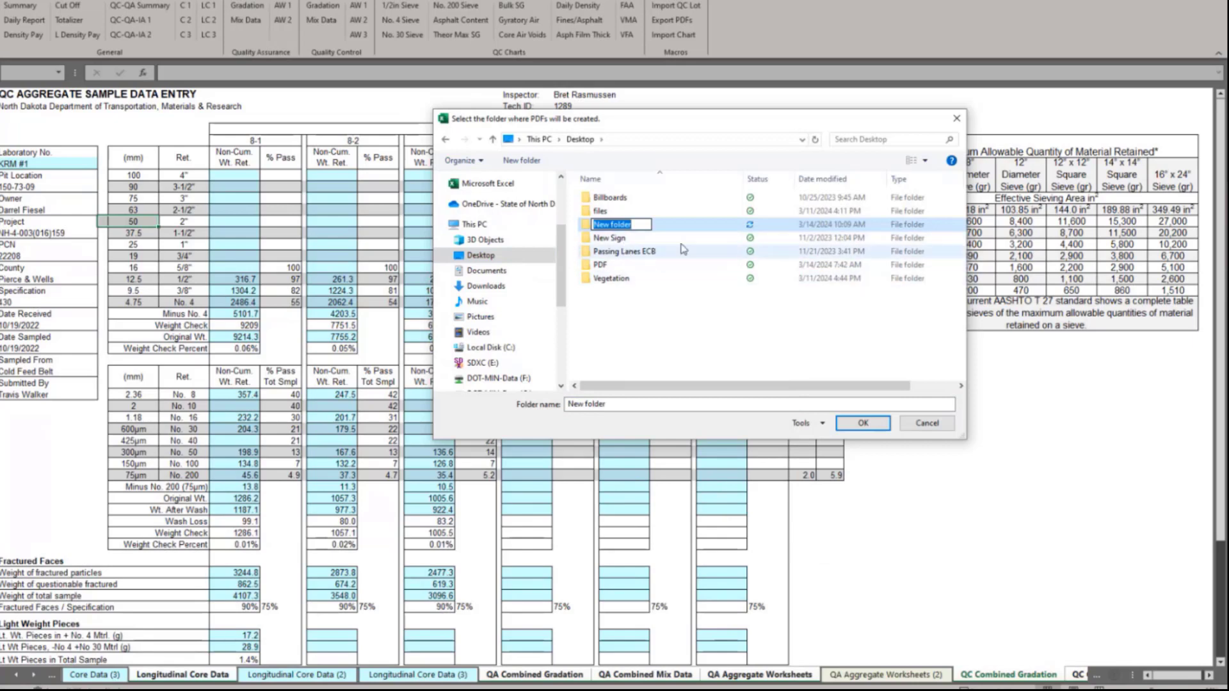
pyautogui.doubleClick(657, 226)
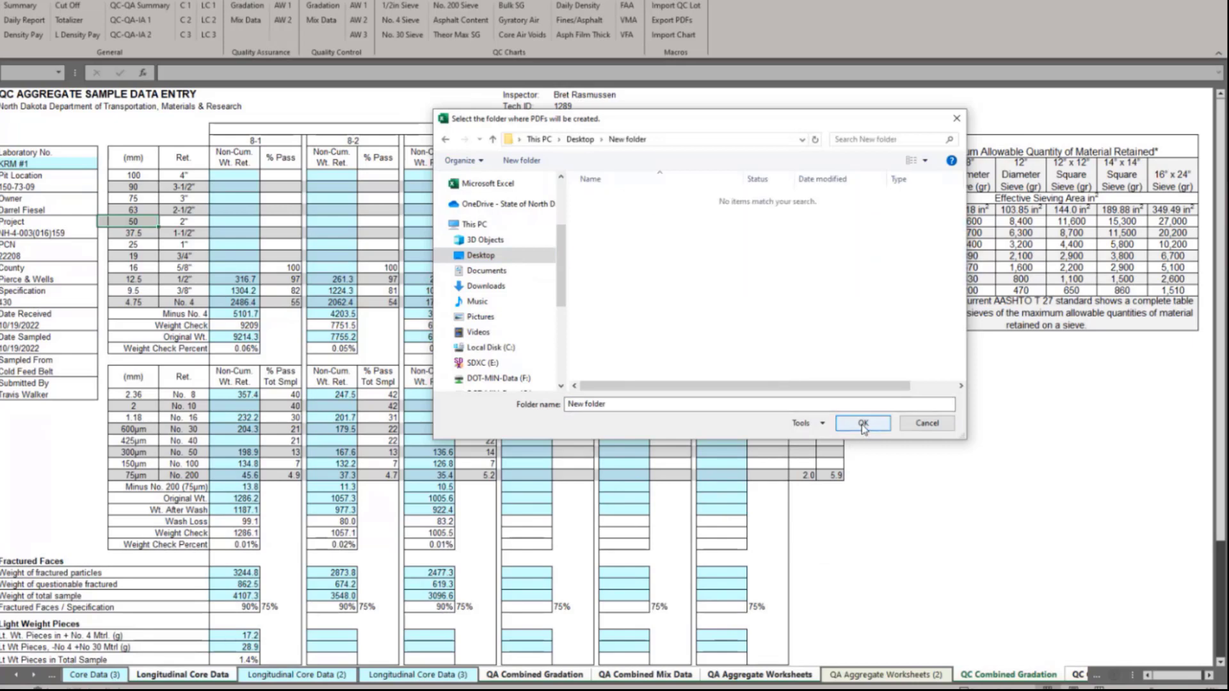
pyautogui.click(862, 425)
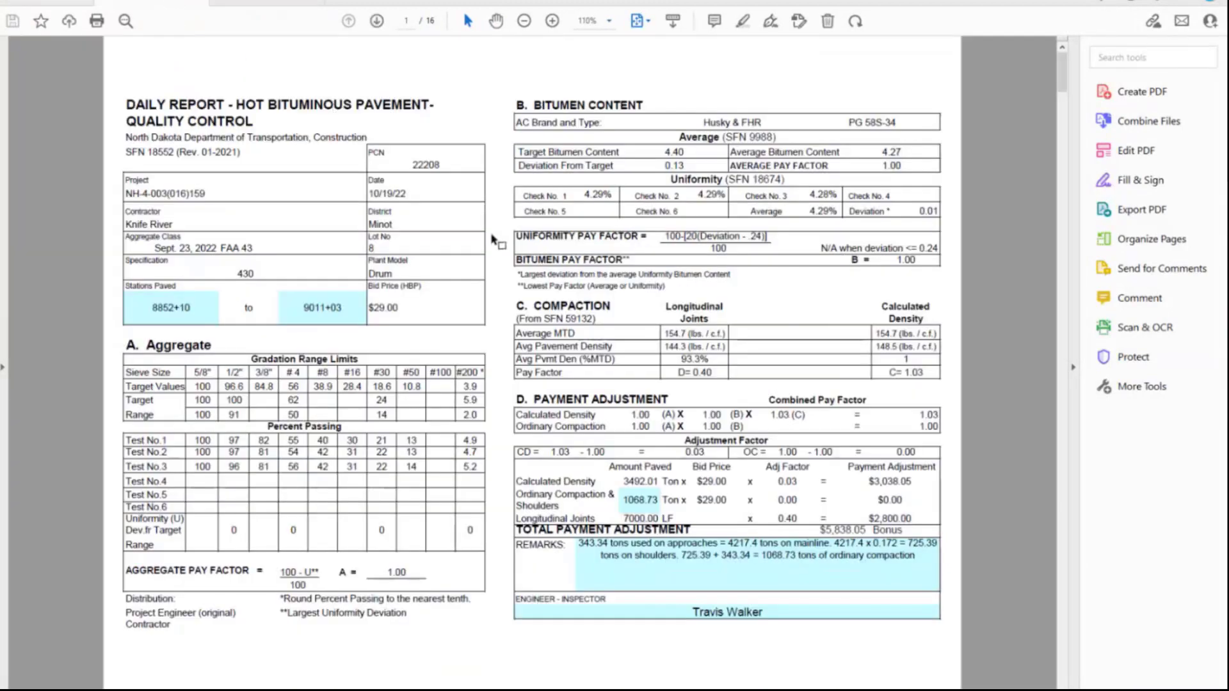
# Step: Look through the exported report PDF and the separate Mix Bitumen Cut-Off Report PDF in Acrobat
pyautogui.scroll(-3, 490, 234)
pyautogui.scroll(-20, 490, 236)
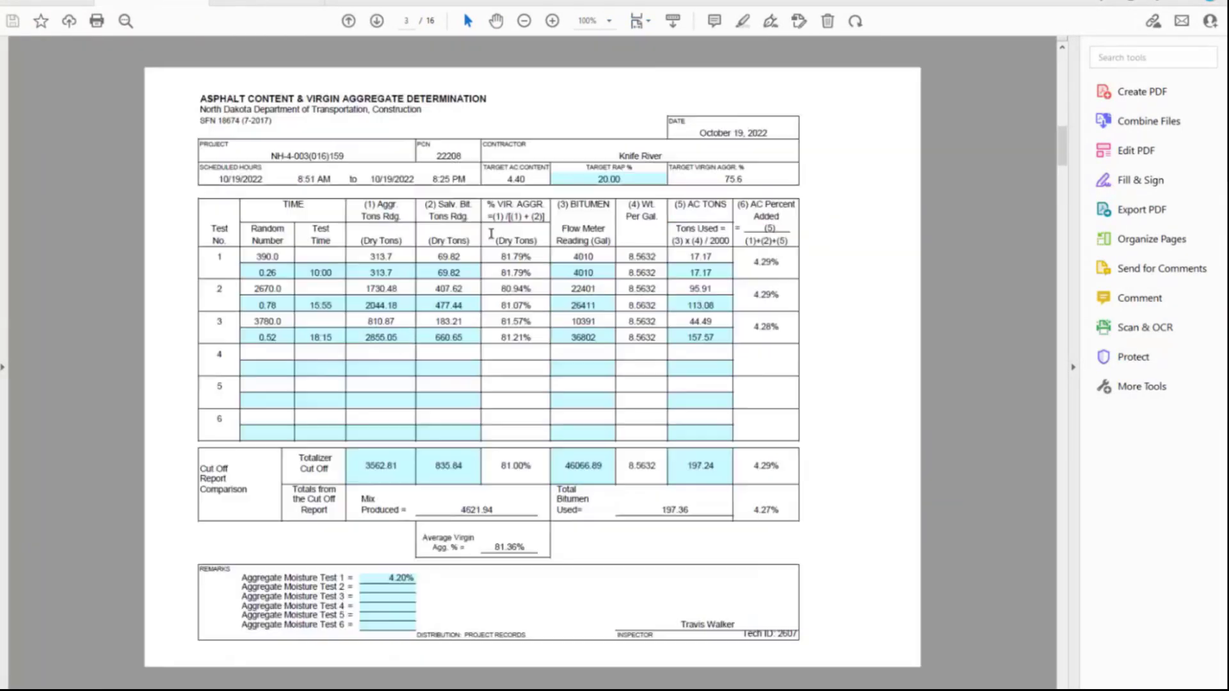
pyautogui.scroll(-20, 491, 237)
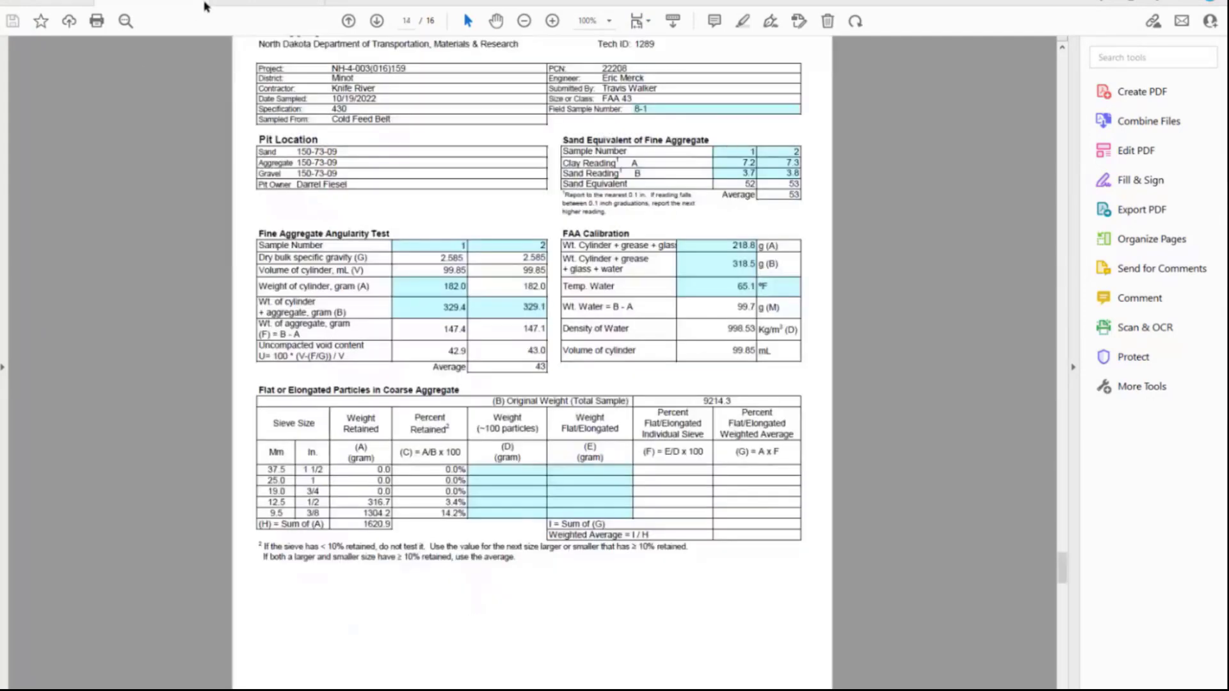
pyautogui.click(201, 3)
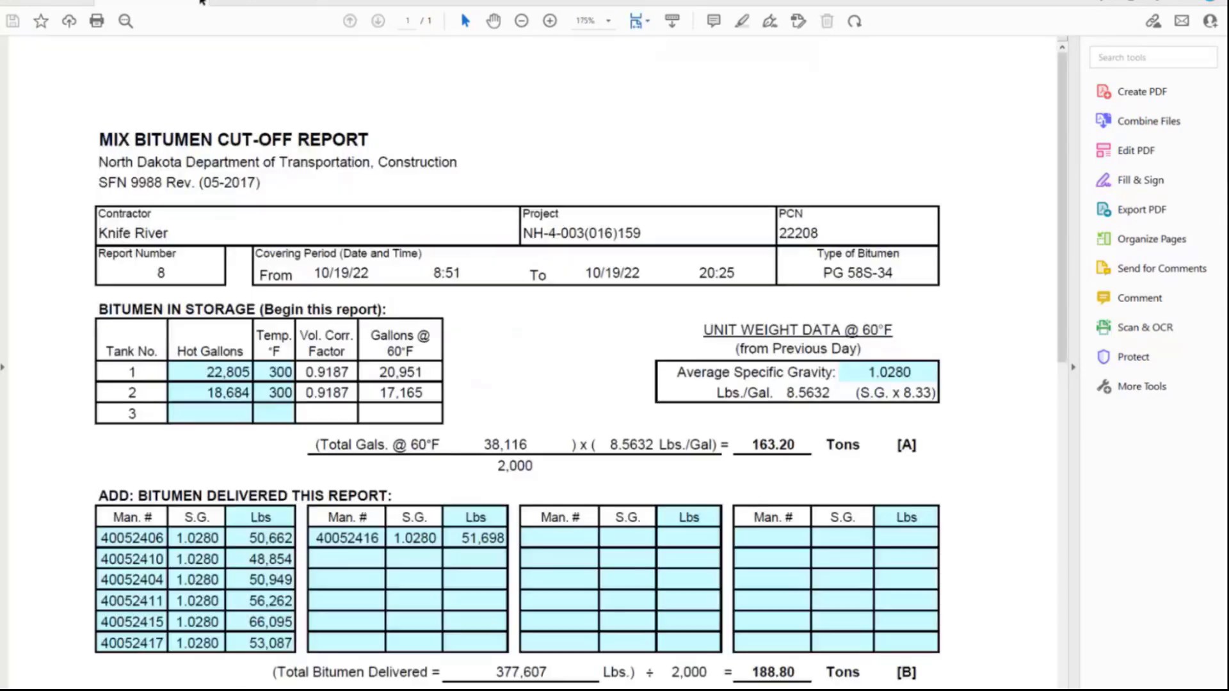
pyautogui.click(205, 1)
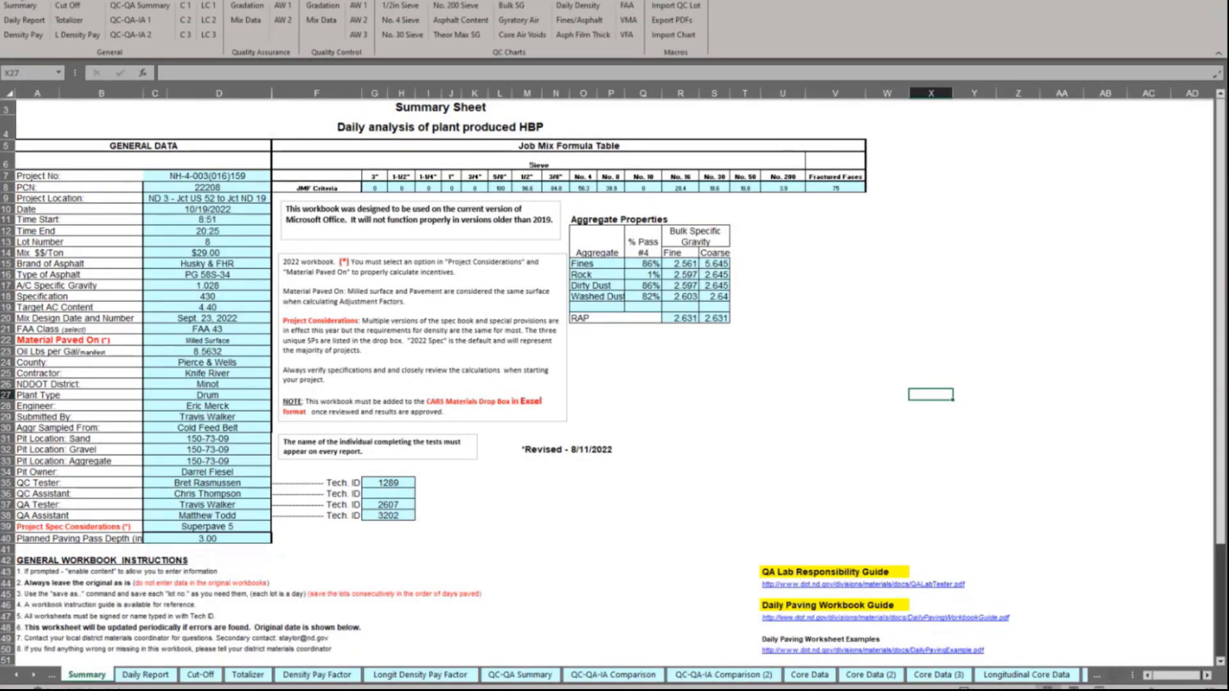
# Step: Return to the Excel workbook and look through the Daily Report, Cut-Off, Totalizer, density pay factor and longitudinal density pay factor sheets
pyautogui.click(38, 1)
pyautogui.click(30, 1)
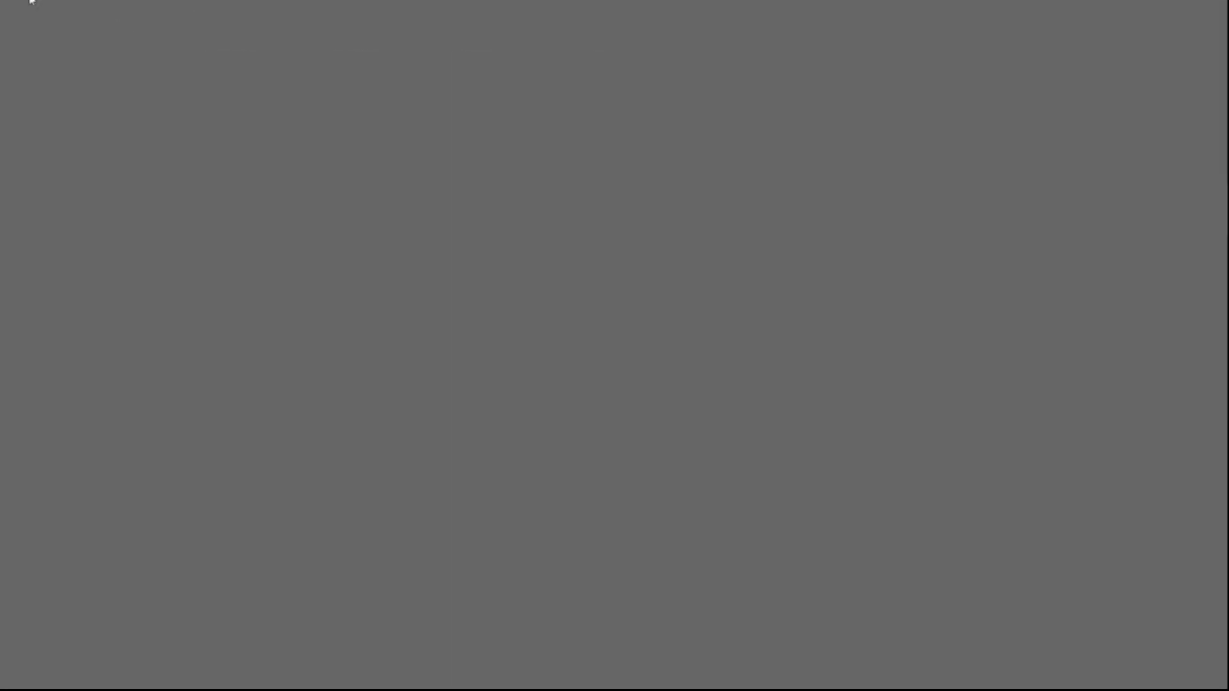
pyautogui.click(26, 20)
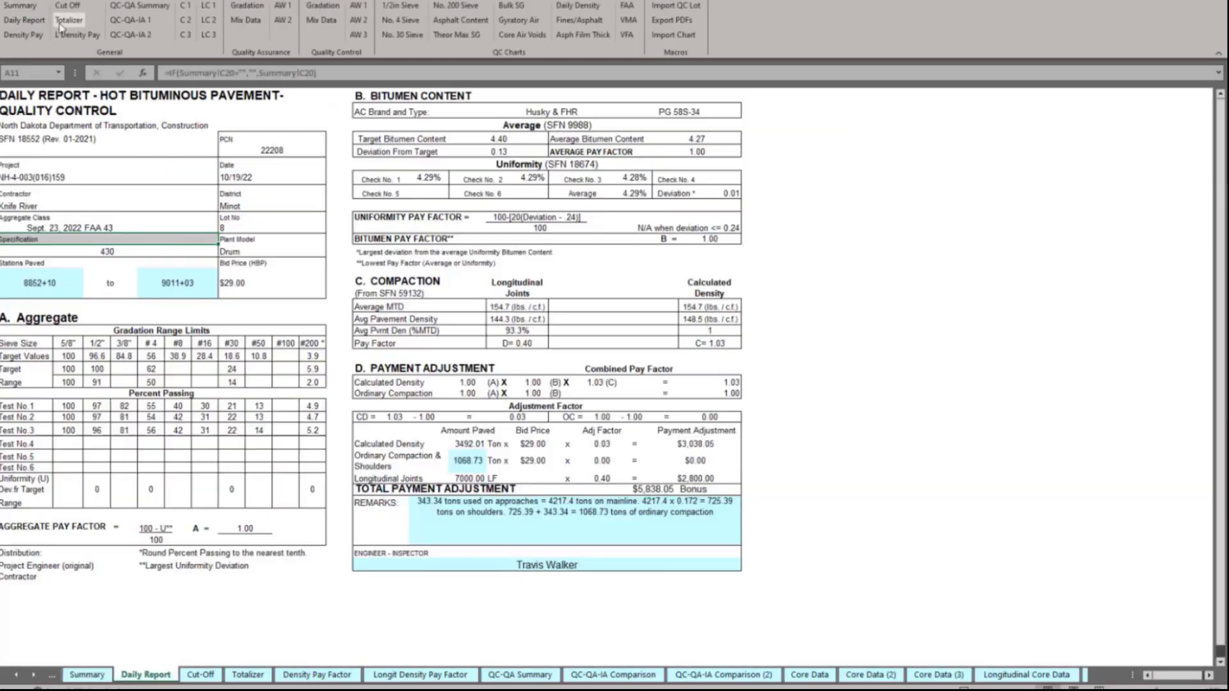
pyautogui.click(67, 6)
pyautogui.click(68, 20)
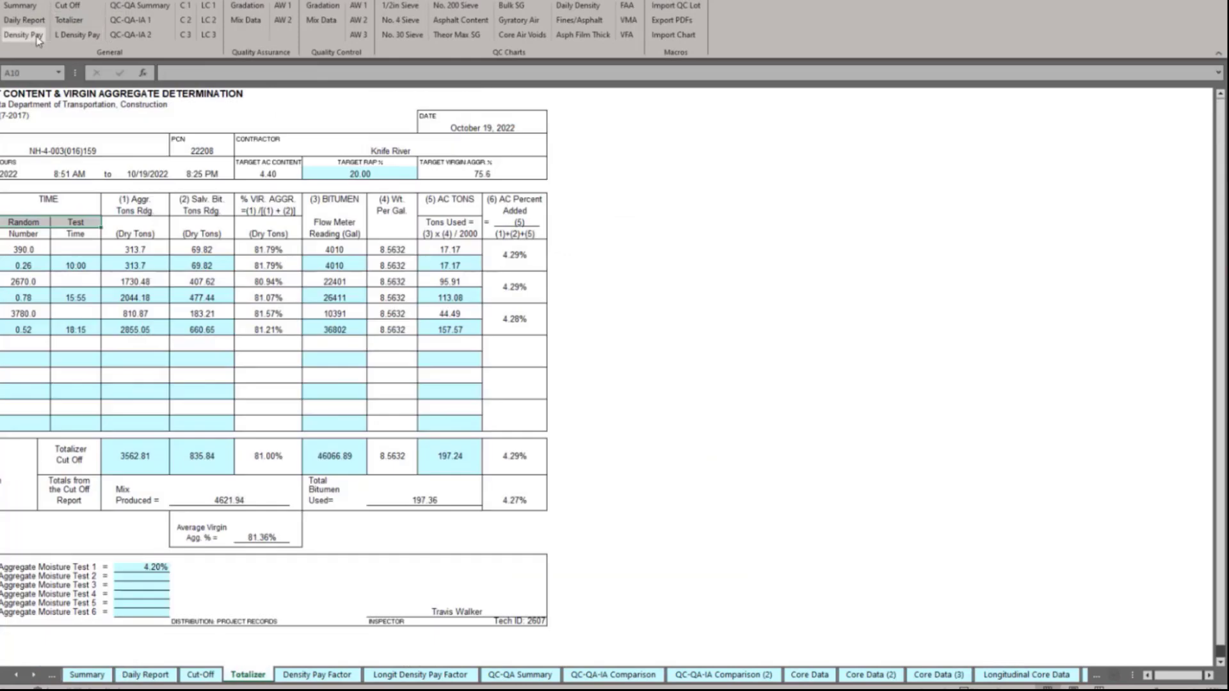
pyautogui.click(24, 34)
pyautogui.click(71, 35)
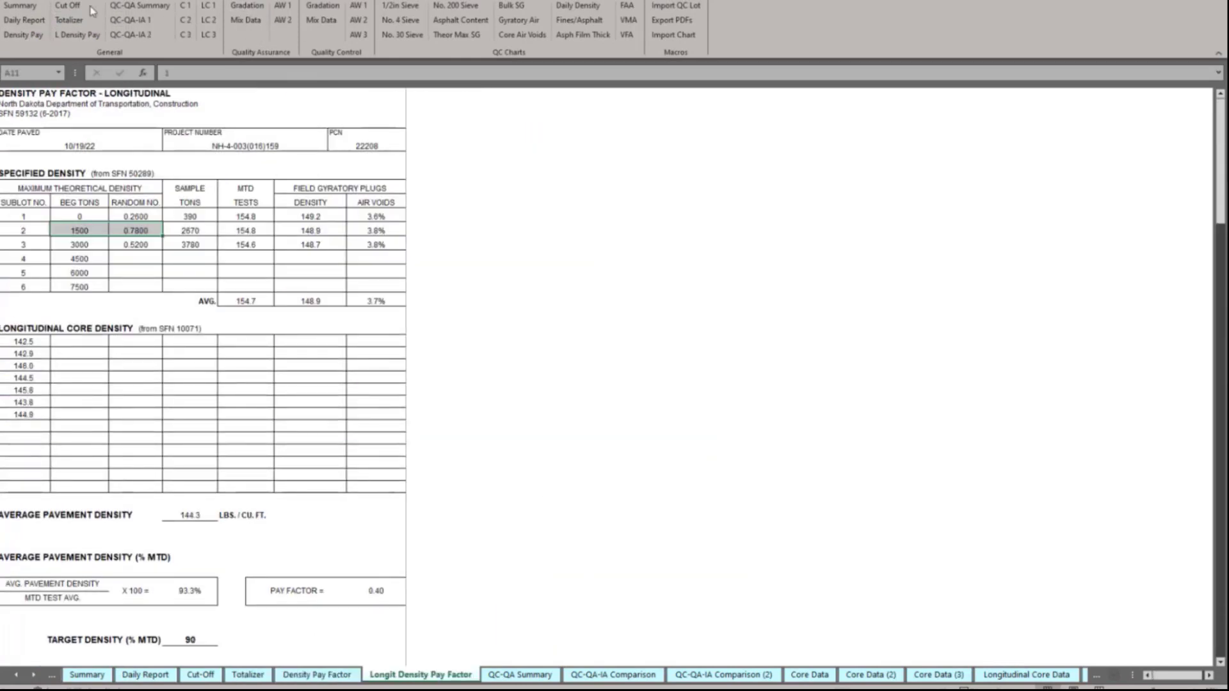
# Step: Start saving the workbook as an Adobe PDF by sheets and remove all sheets from the list of sheets to convert
pyautogui.click(23, 0)
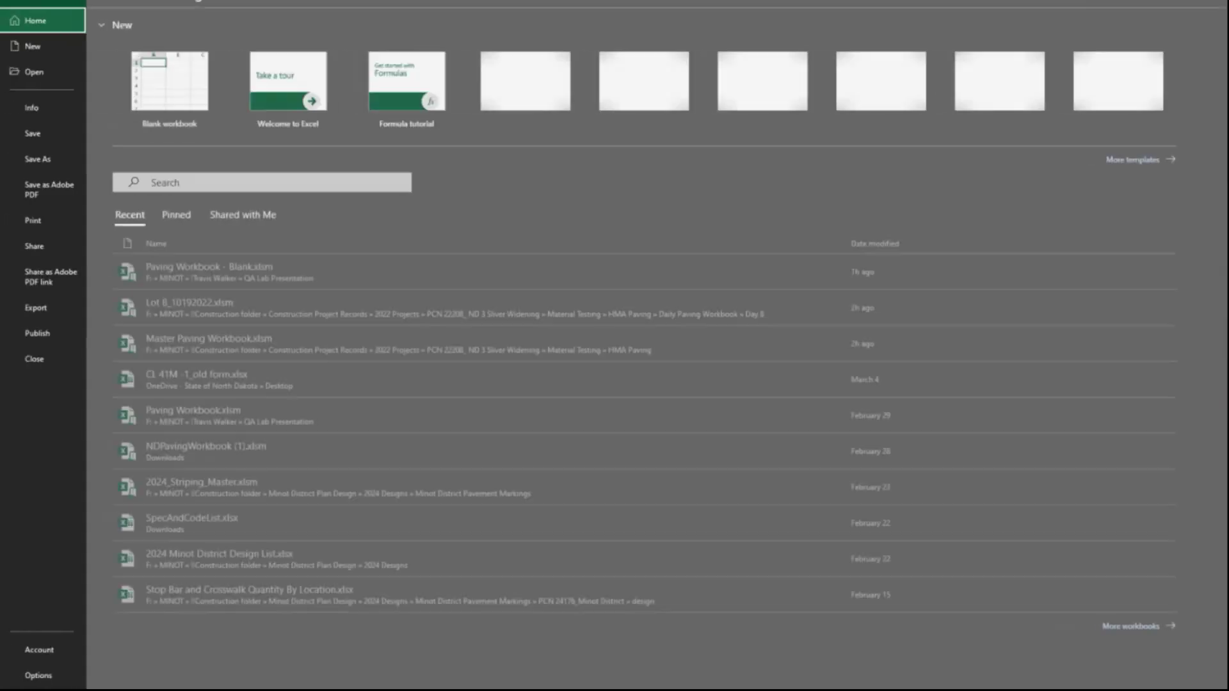
pyautogui.click(58, 189)
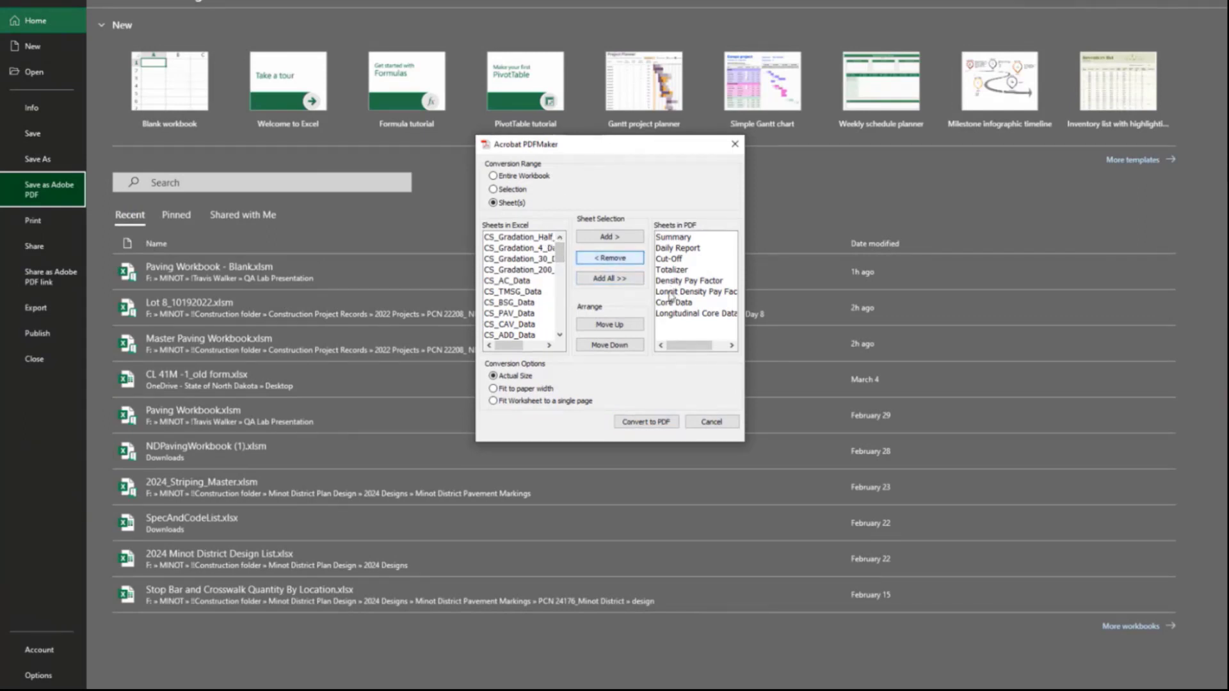
pyautogui.click(702, 314)
pyautogui.moveTo(702, 313); pyautogui.dragTo(689, 245)
pyautogui.click(603, 259)
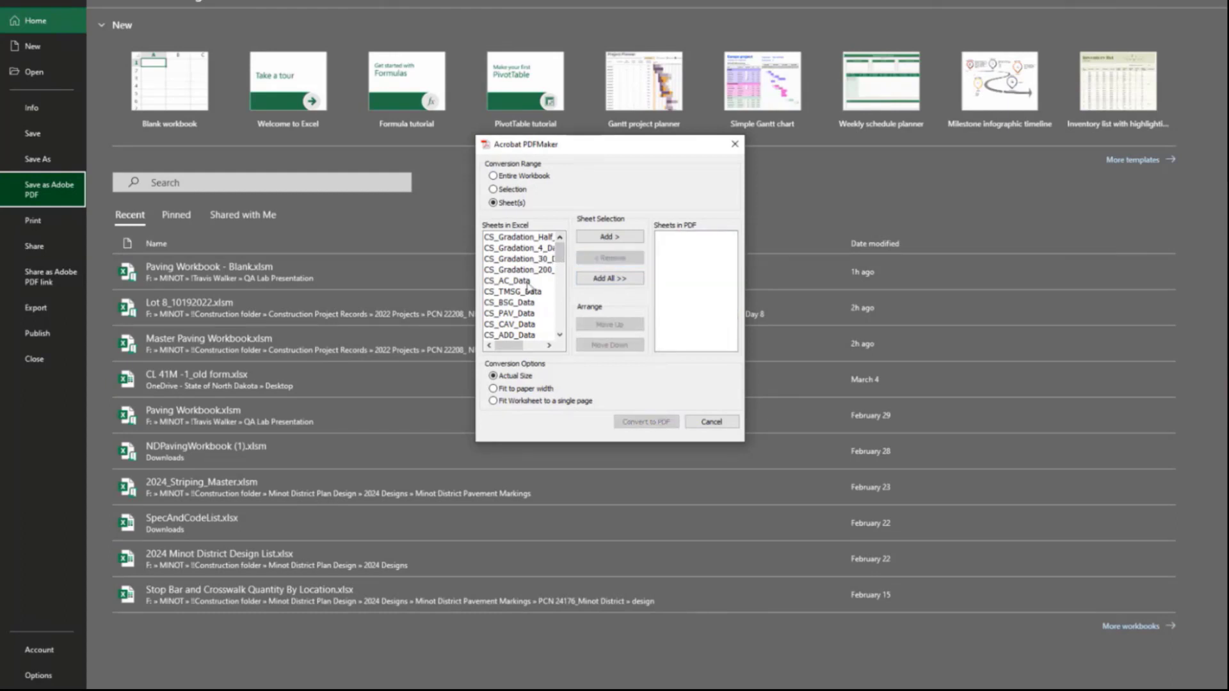
# Step: Add Daily Report, Cut-Off, Totalizer, both density pay factor sheets, Core Data and the first Longitudinal Core Data sheet to the PDF conversion list
pyautogui.scroll(-5, 528, 284)
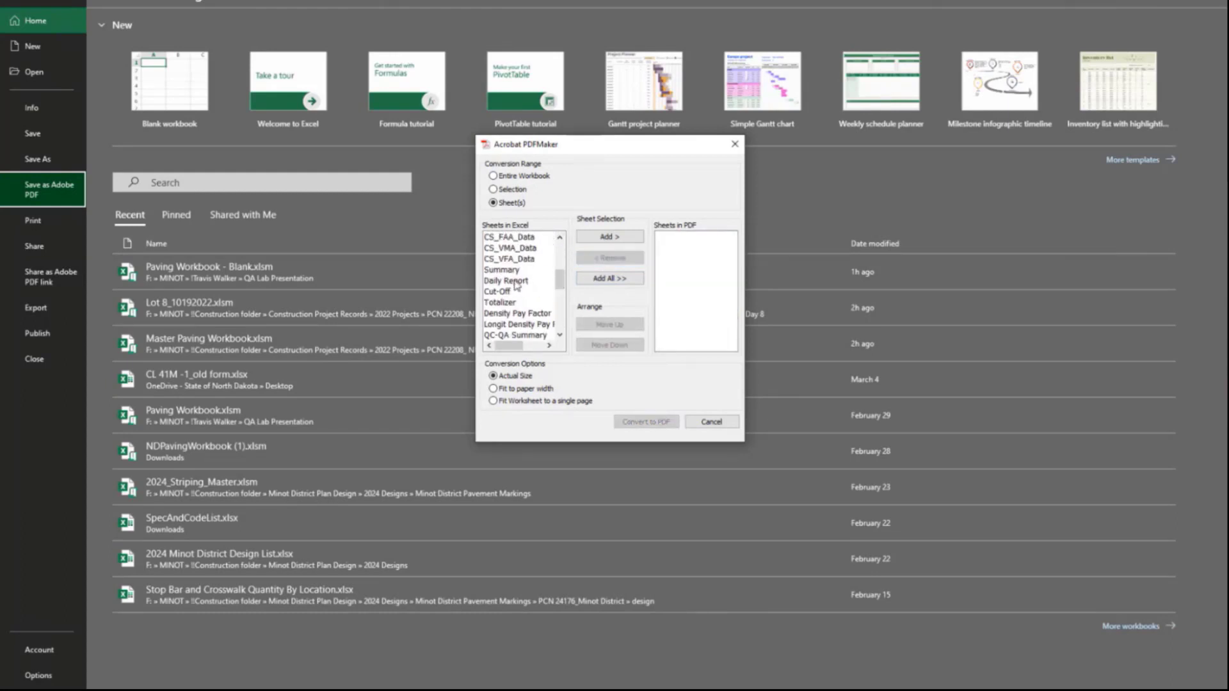
pyautogui.moveTo(516, 285); pyautogui.dragTo(525, 326)
pyautogui.scroll(-3, 521, 298)
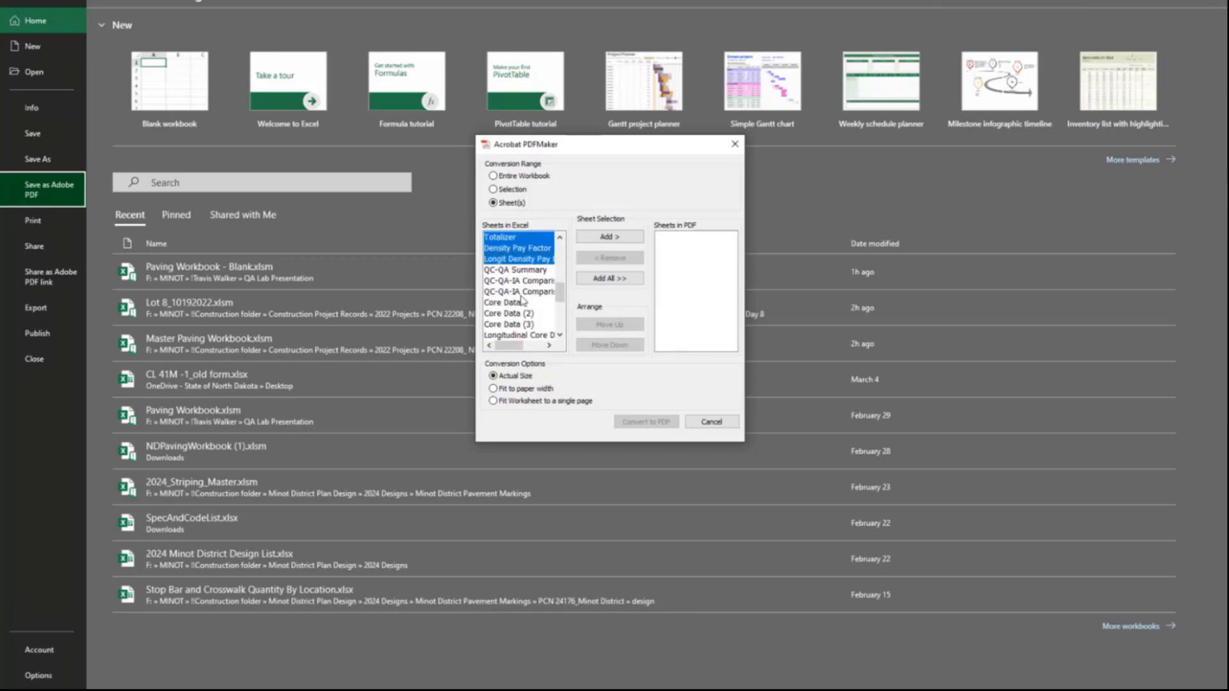
pyautogui.scroll(-2, 524, 298)
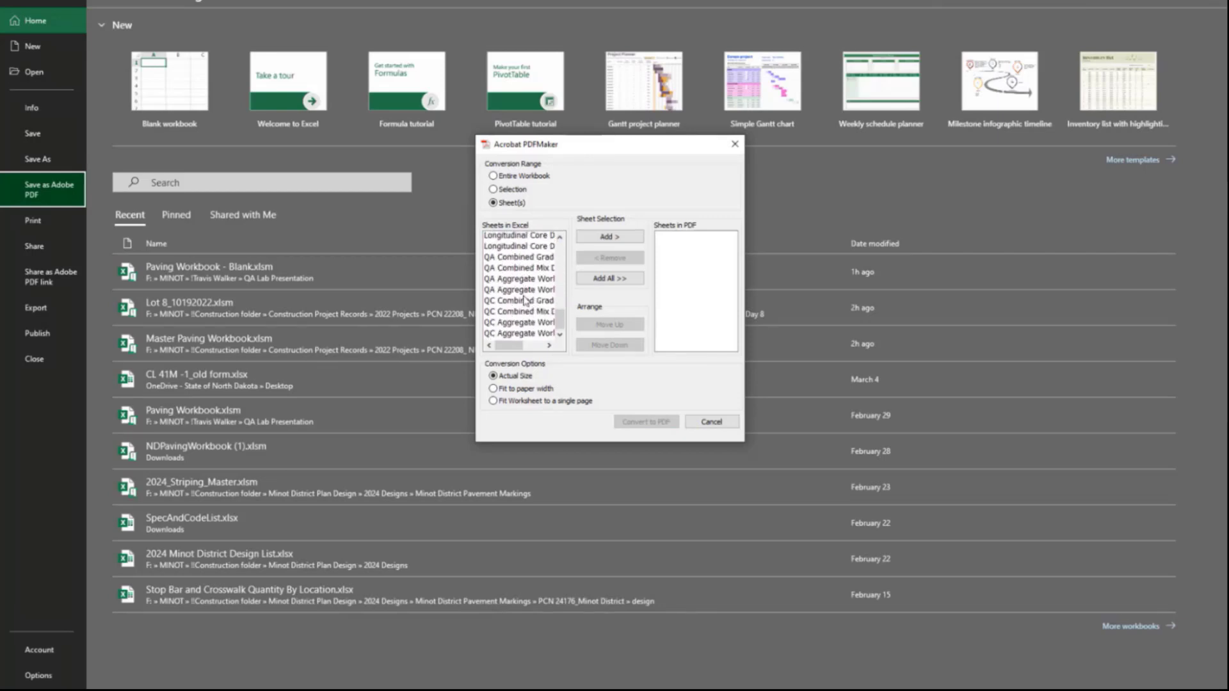
pyautogui.scroll(4, 524, 298)
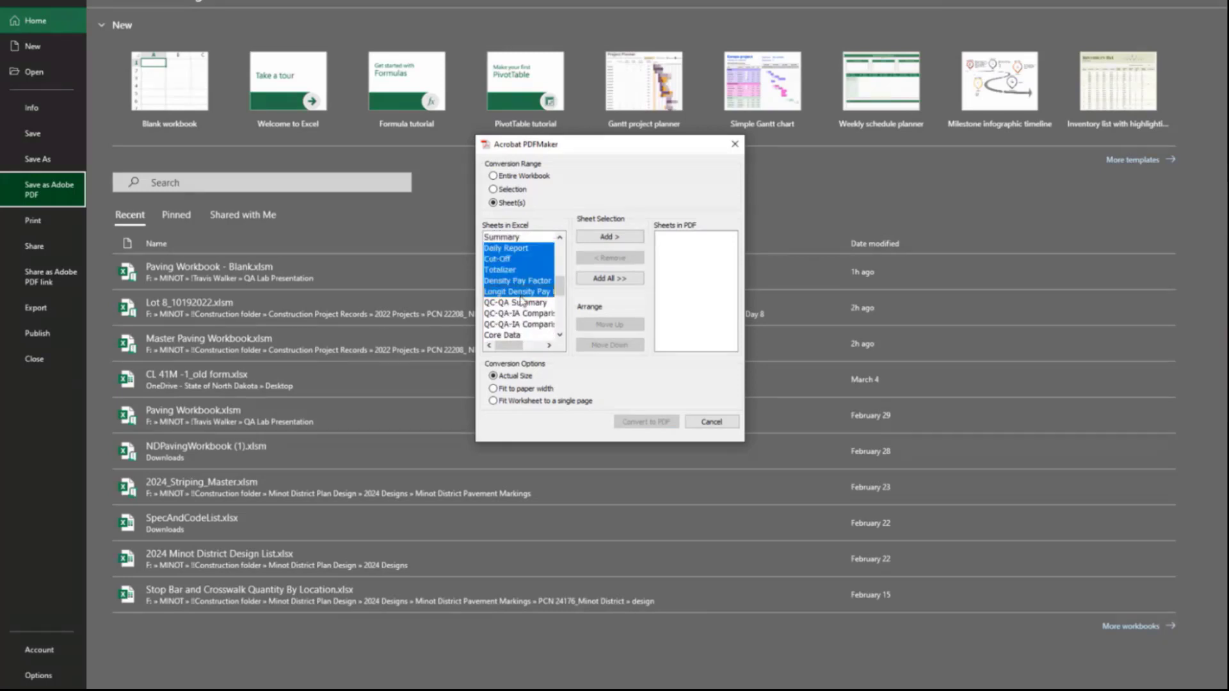
pyautogui.keyDown('ctrl'); pyautogui.click(521, 307); pyautogui.keyUp('ctrl')
pyautogui.keyDown('ctrl'); pyautogui.click(531, 339); pyautogui.keyUp('ctrl')
pyautogui.keyDown('ctrl'); pyautogui.click(530, 342); pyautogui.keyUp('ctrl')
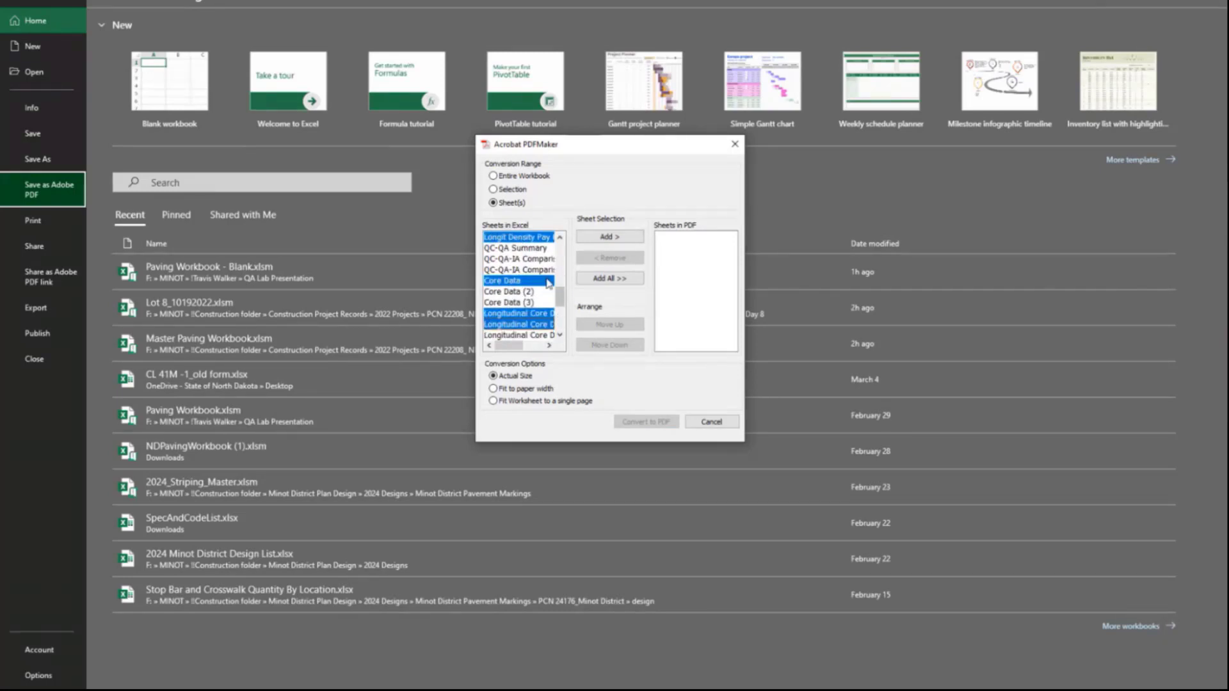
pyautogui.keyDown('ctrl'); pyautogui.click(523, 324); pyautogui.keyUp('ctrl')
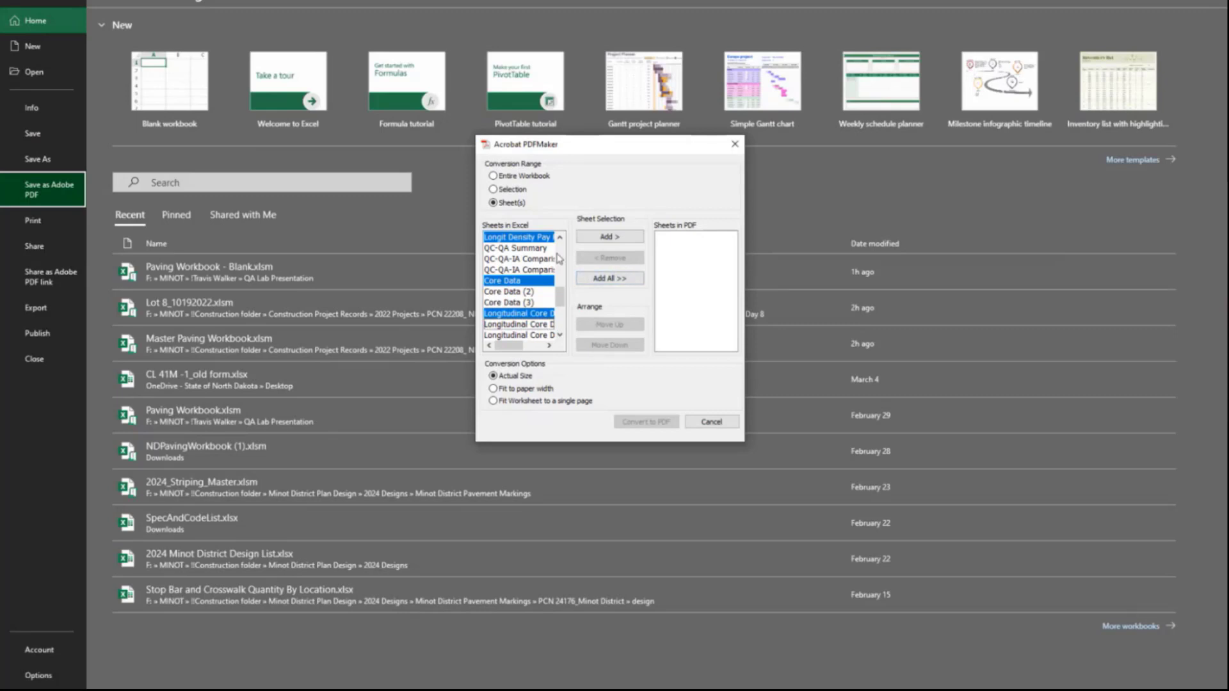
pyautogui.scroll(3, 523, 296)
pyautogui.click(609, 236)
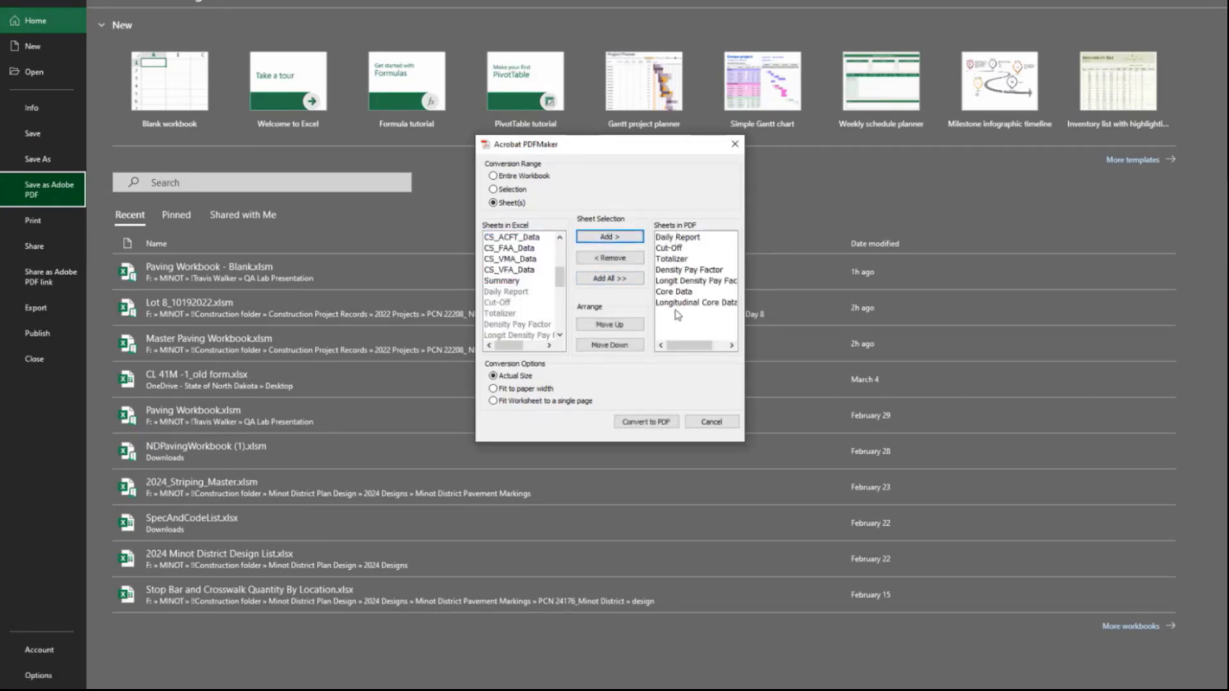
# Step: Try converting the listed sheets to PDF, allowing the workbook save and continuing without protected-sheet features, but cancel saving the PDF file
pyautogui.click(659, 423)
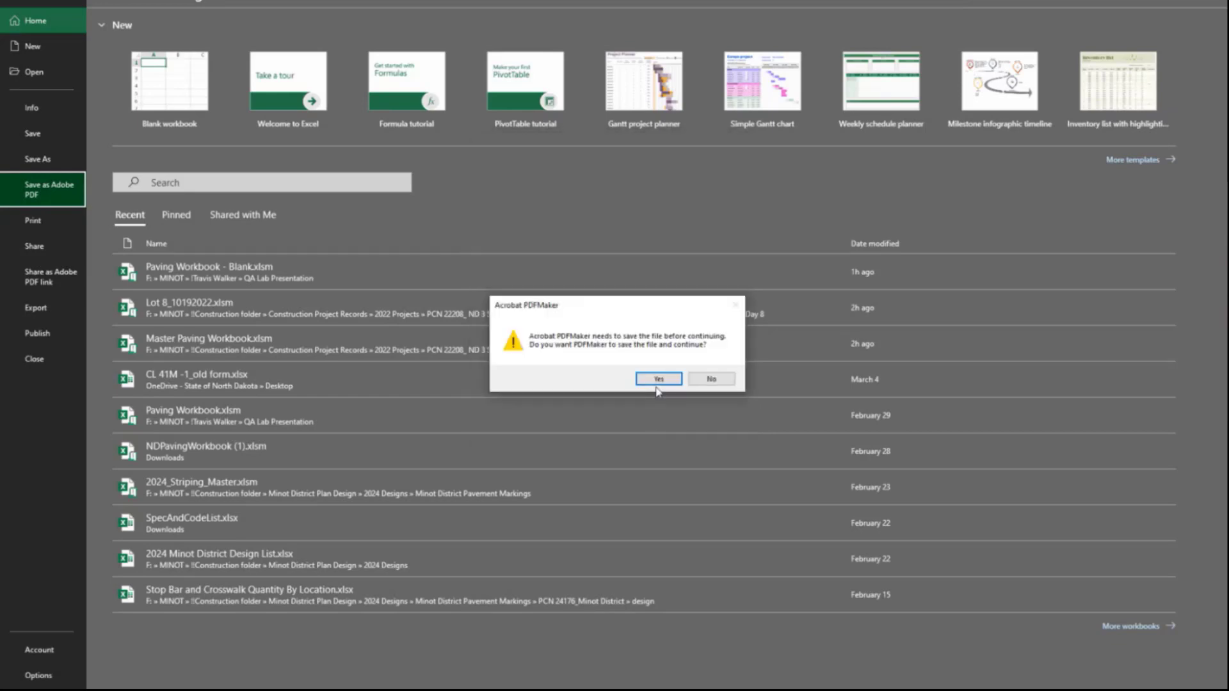
pyautogui.click(658, 381)
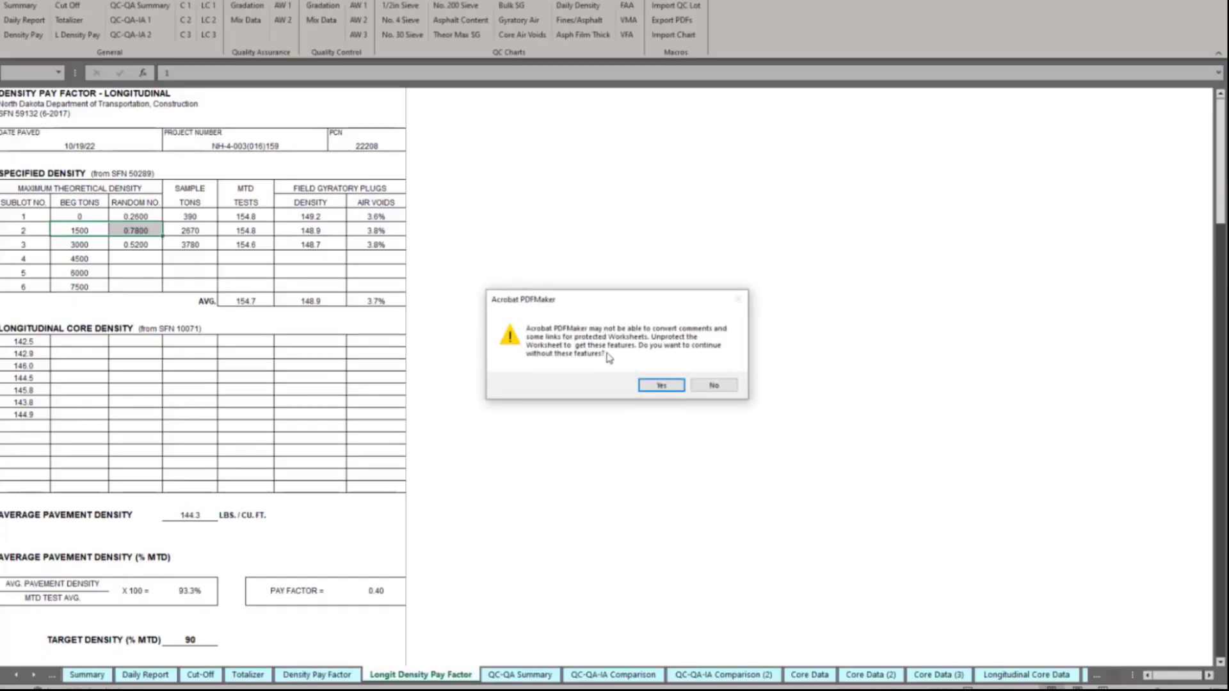
pyautogui.click(662, 386)
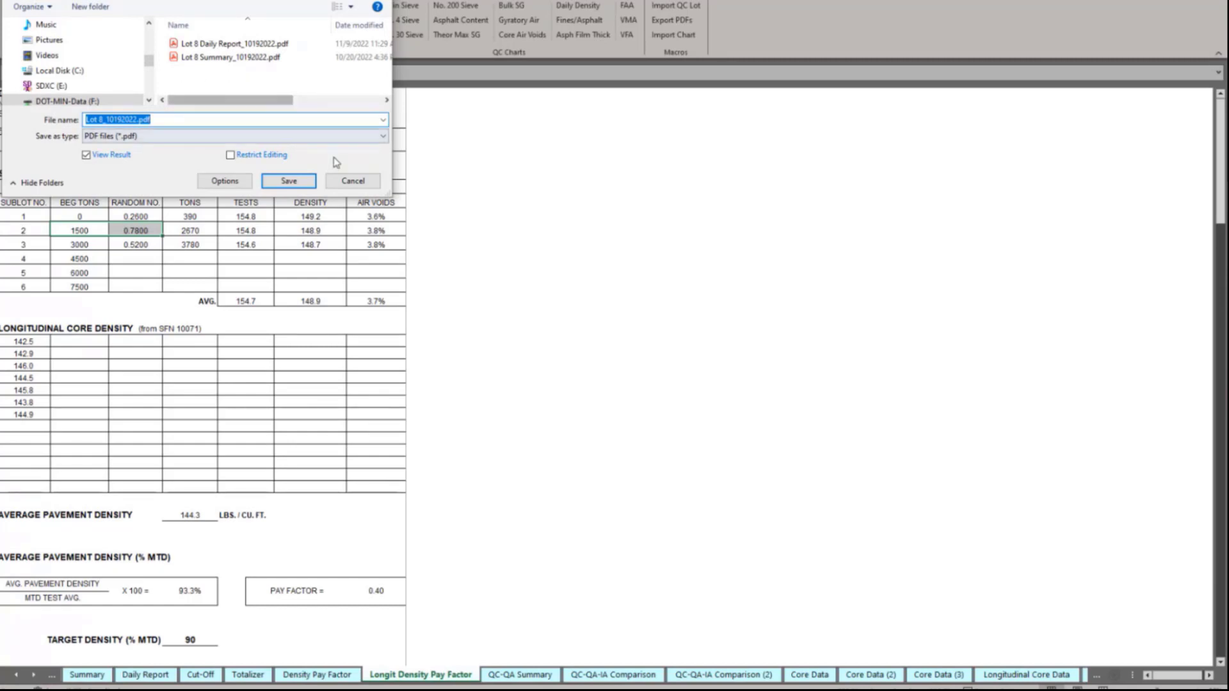
pyautogui.click(339, 183)
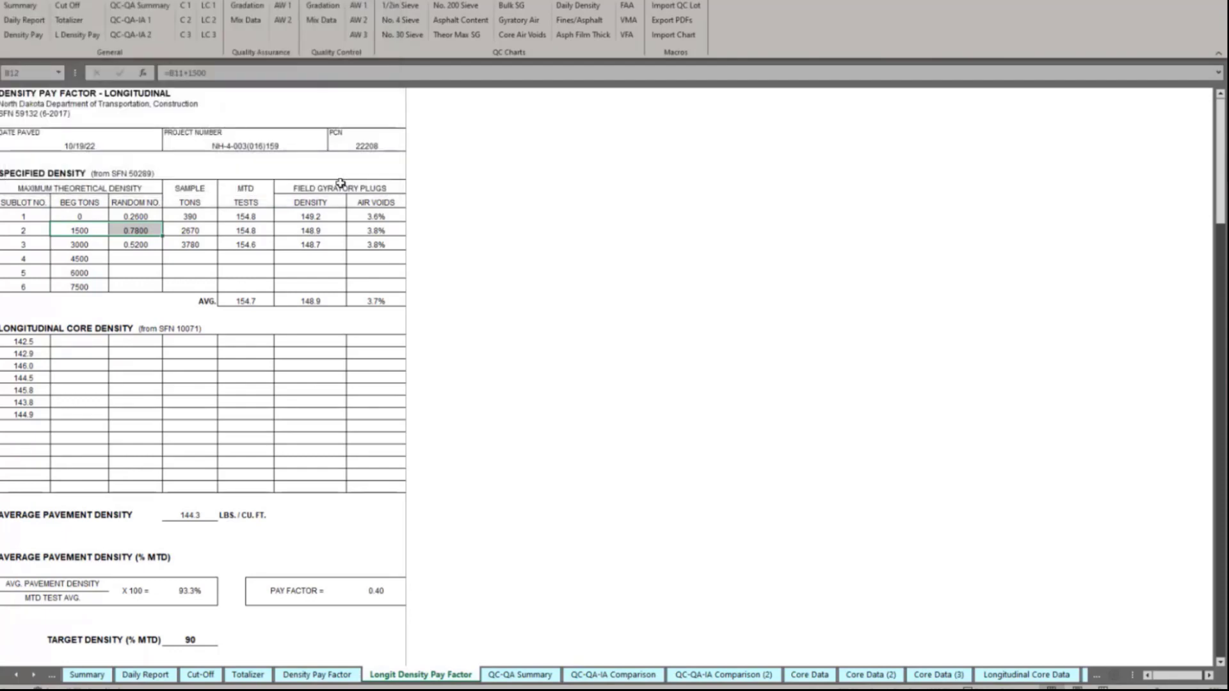
# Step: Return to the workbook's Summary sheet
pyautogui.click(30, 9)
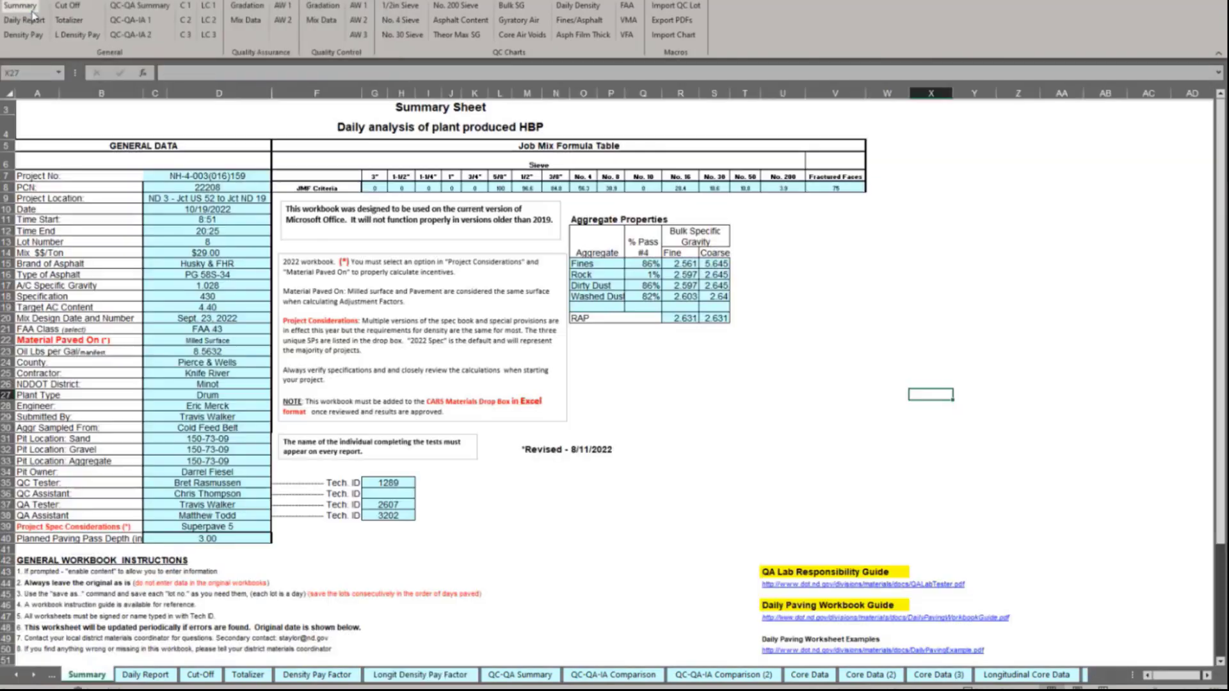